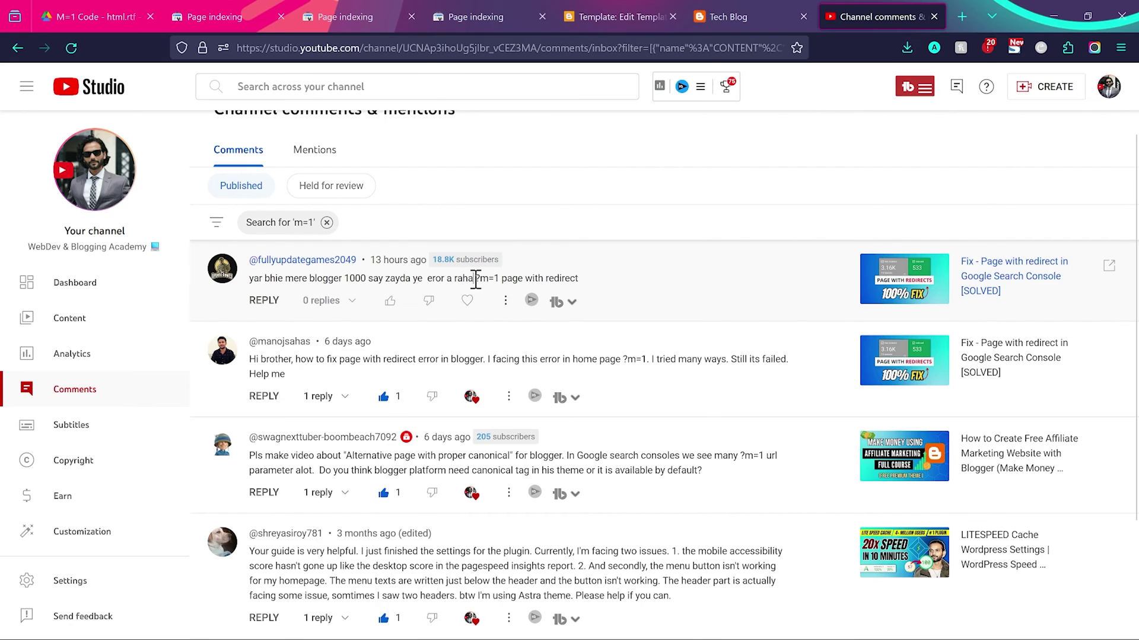
- Highlight the viewer comments about ?m=1 URLs and proper canonical pages, then view the Page indexing report
drag(473, 278, 496, 279)
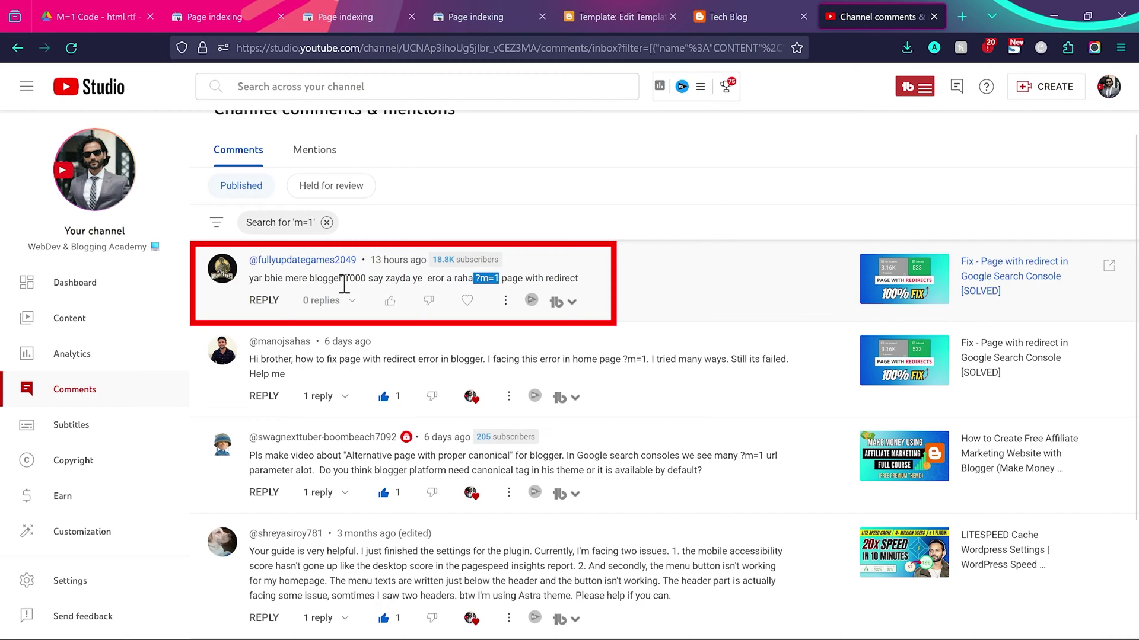
scroll(369, 404, down, 1)
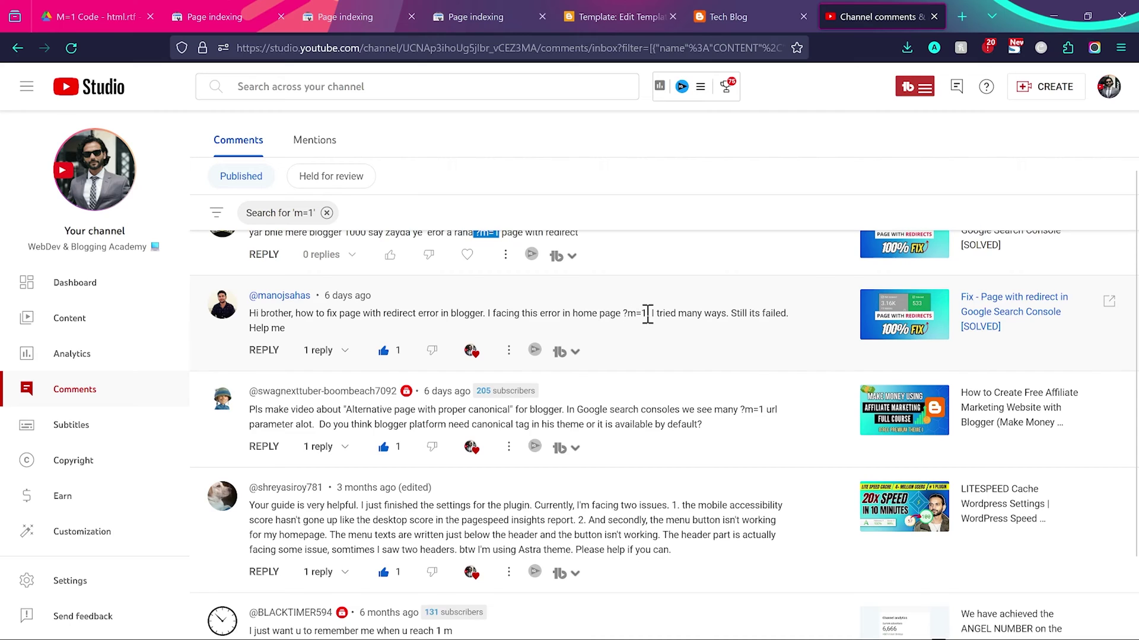
scroll(648, 314, up, 1)
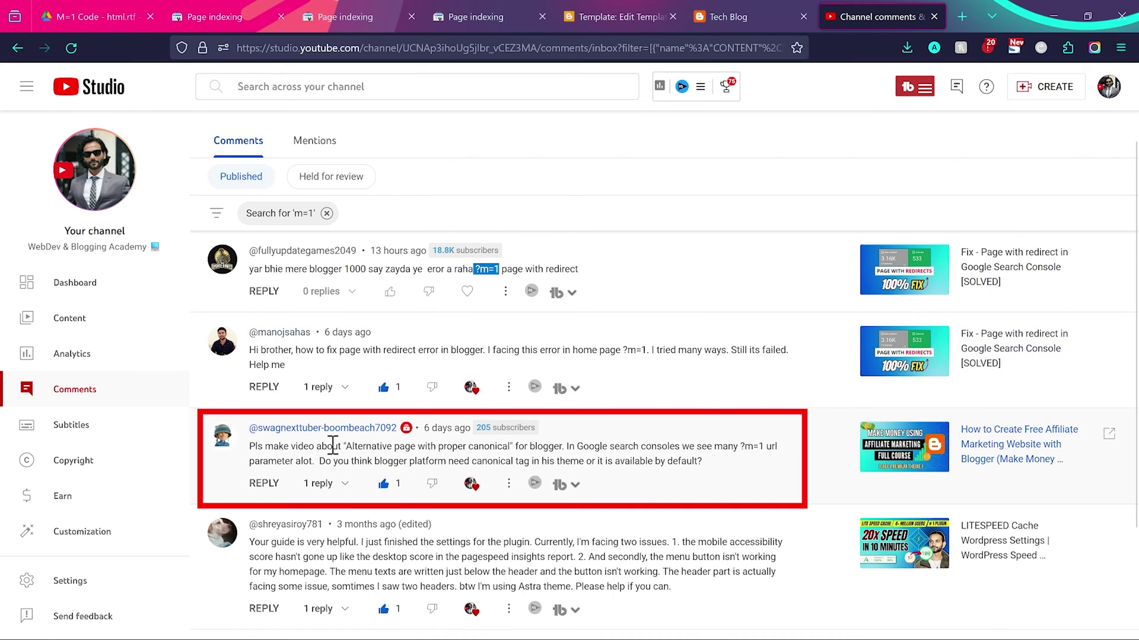
drag(350, 446, 503, 445)
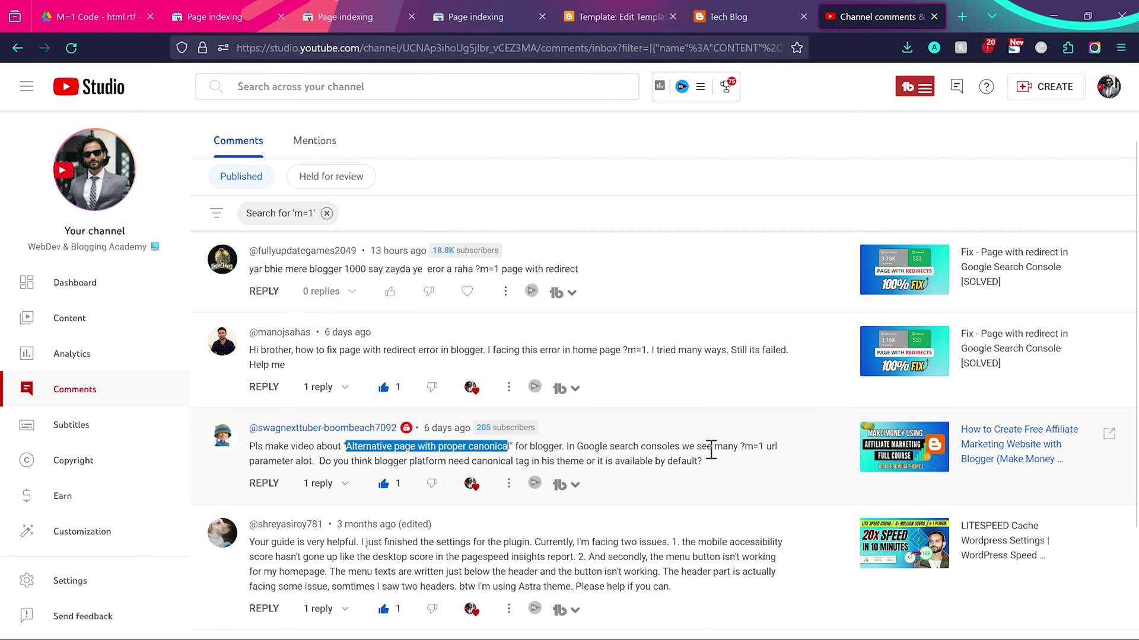
drag(714, 446, 771, 446)
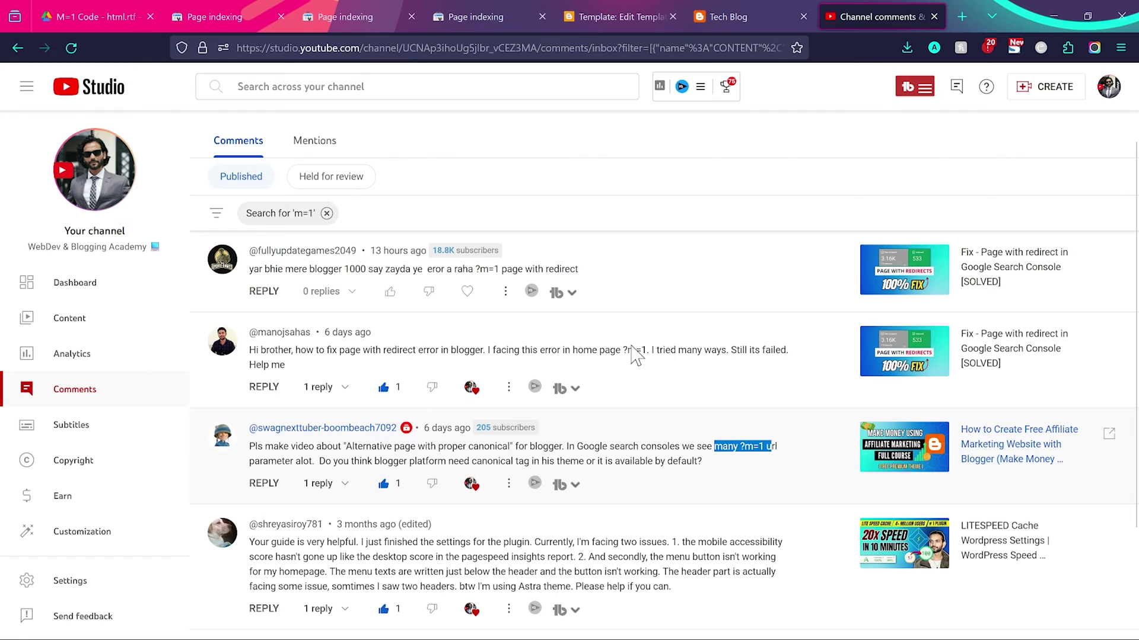
click(226, 2)
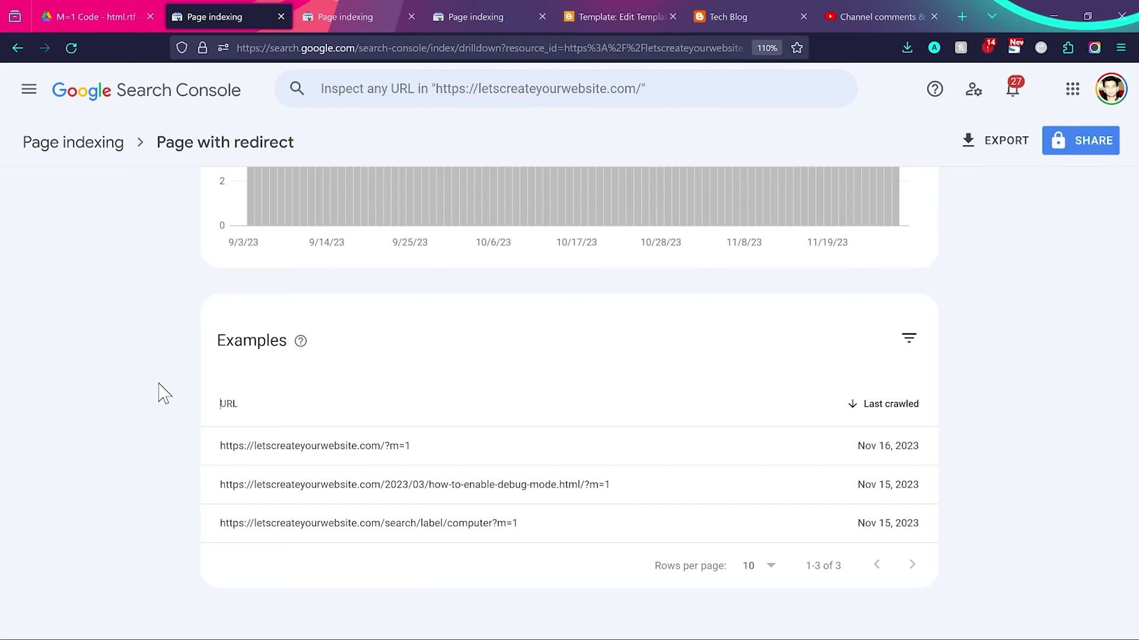
click(346, 8)
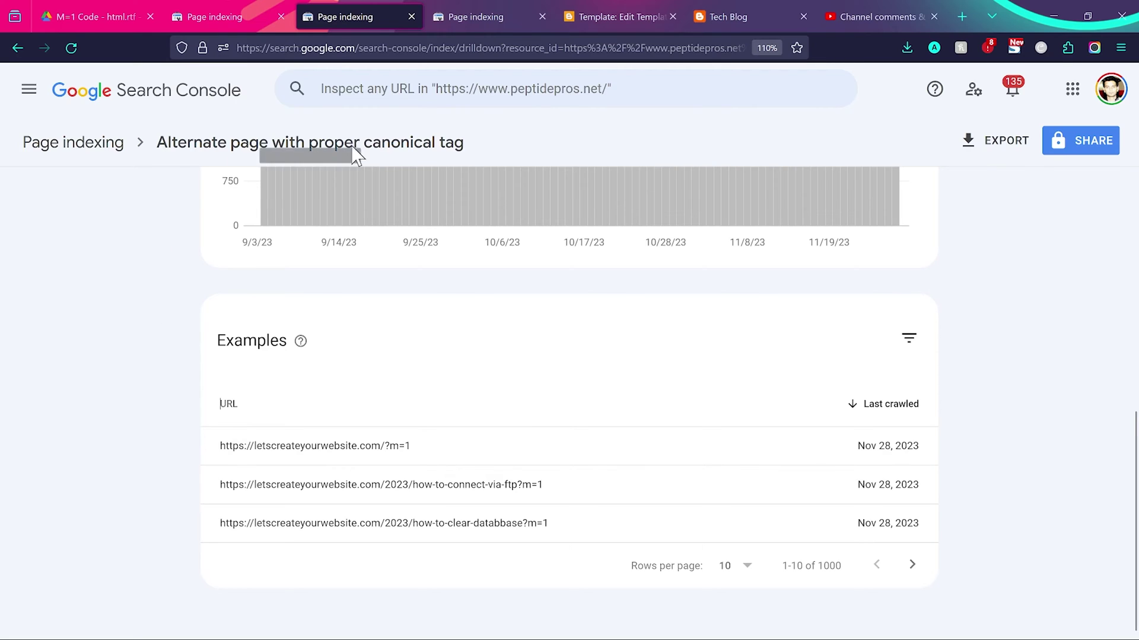
click(246, 4)
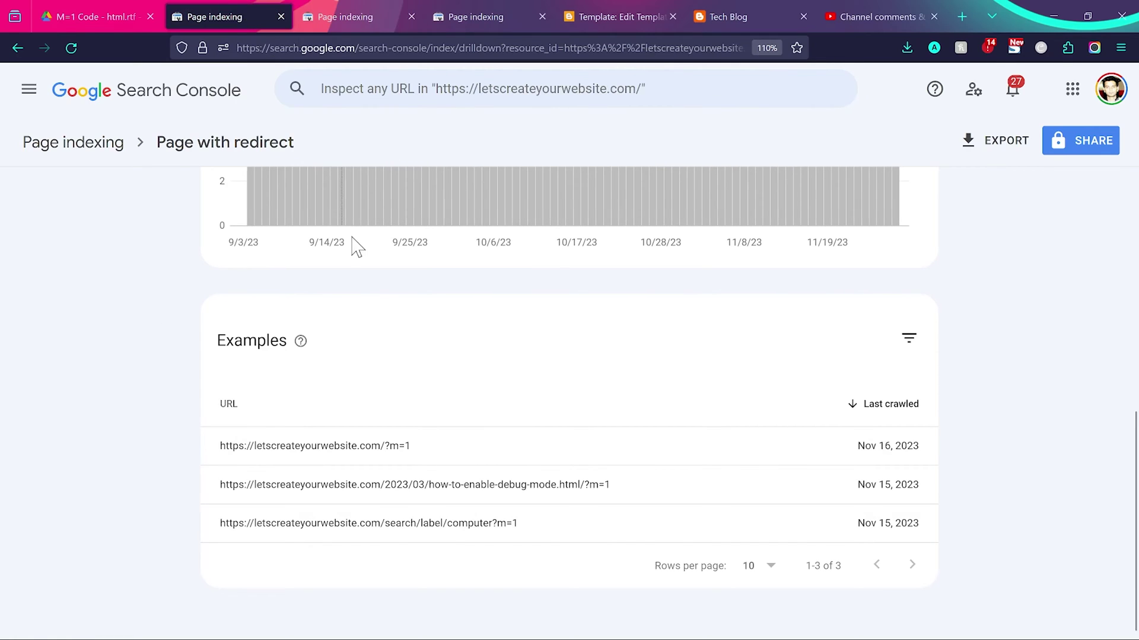
key(ctrl+Tab)
key(ctrl+Tab)
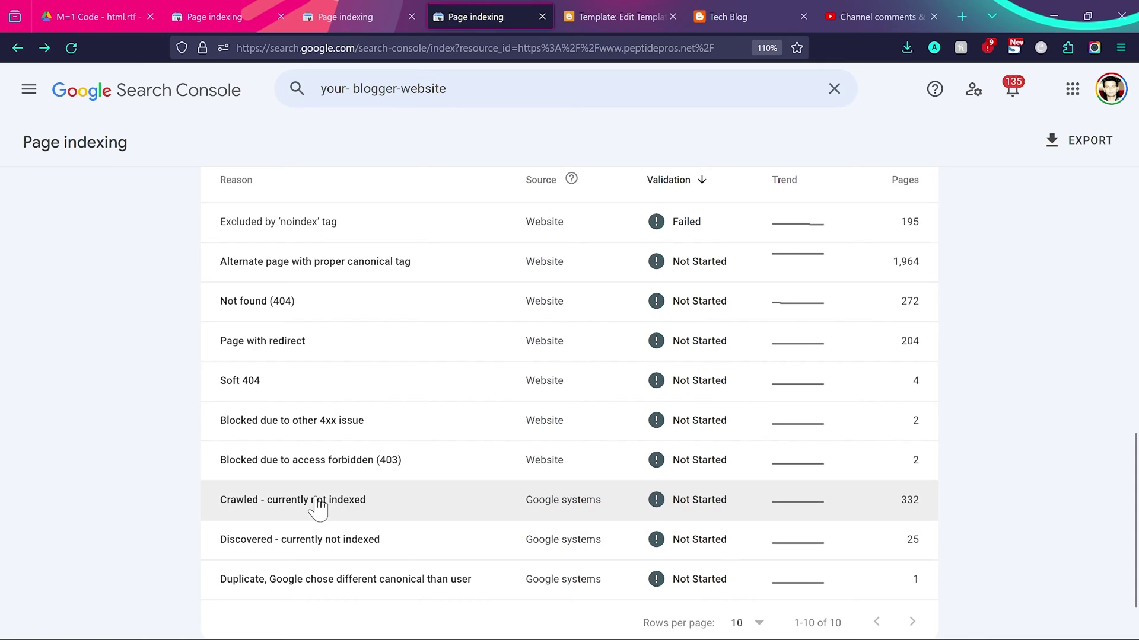
click(245, 7)
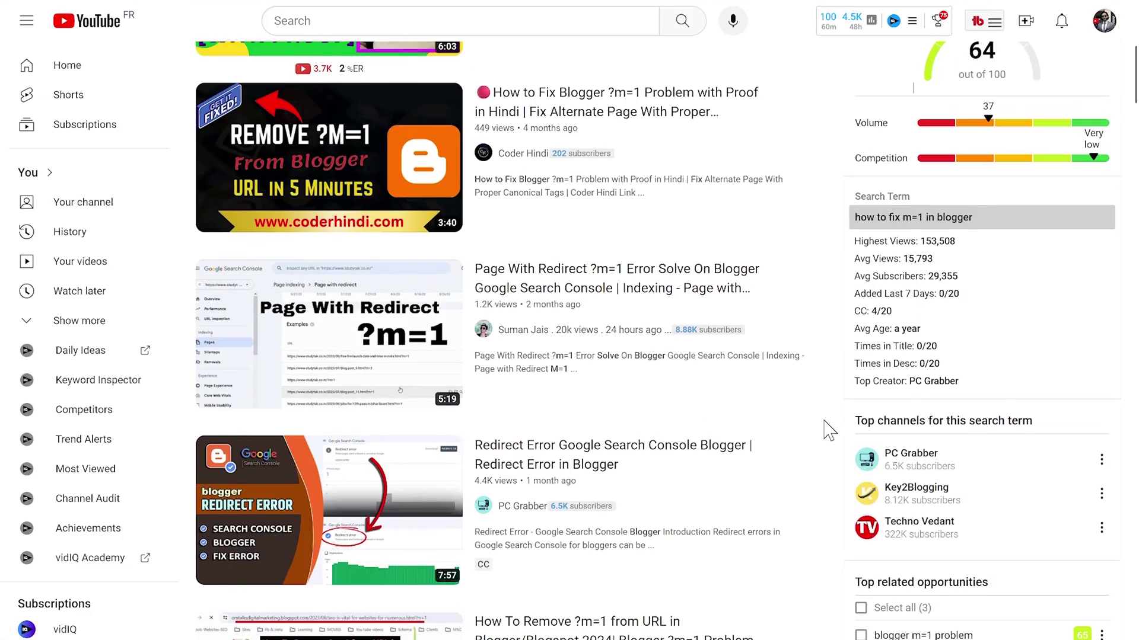
scroll(828, 429, down, 3)
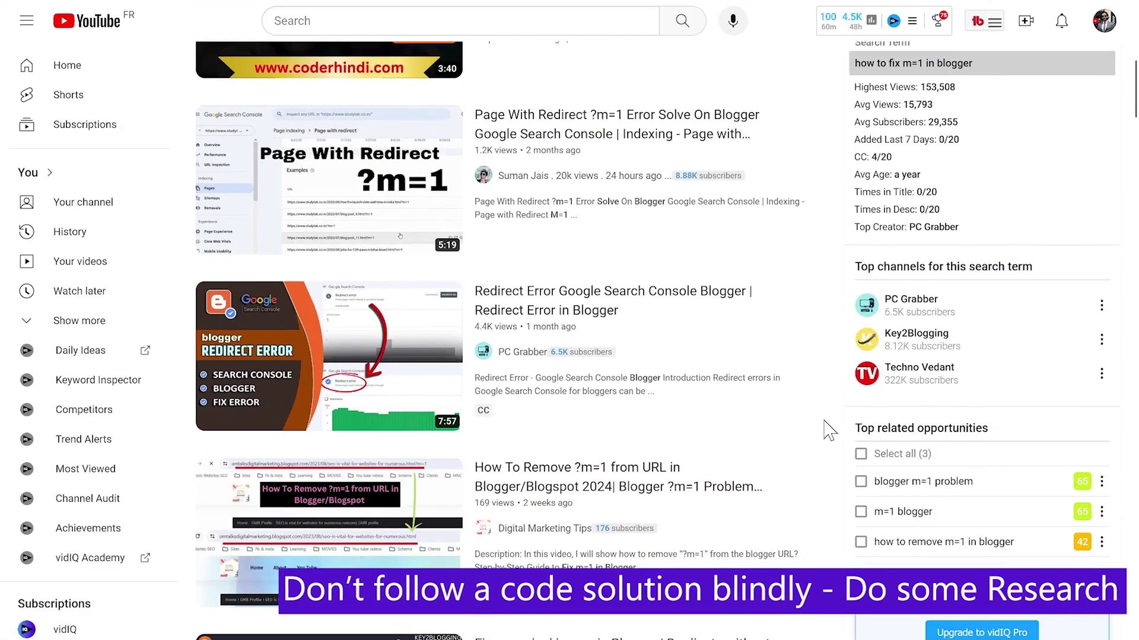
scroll(829, 429, down, 4)
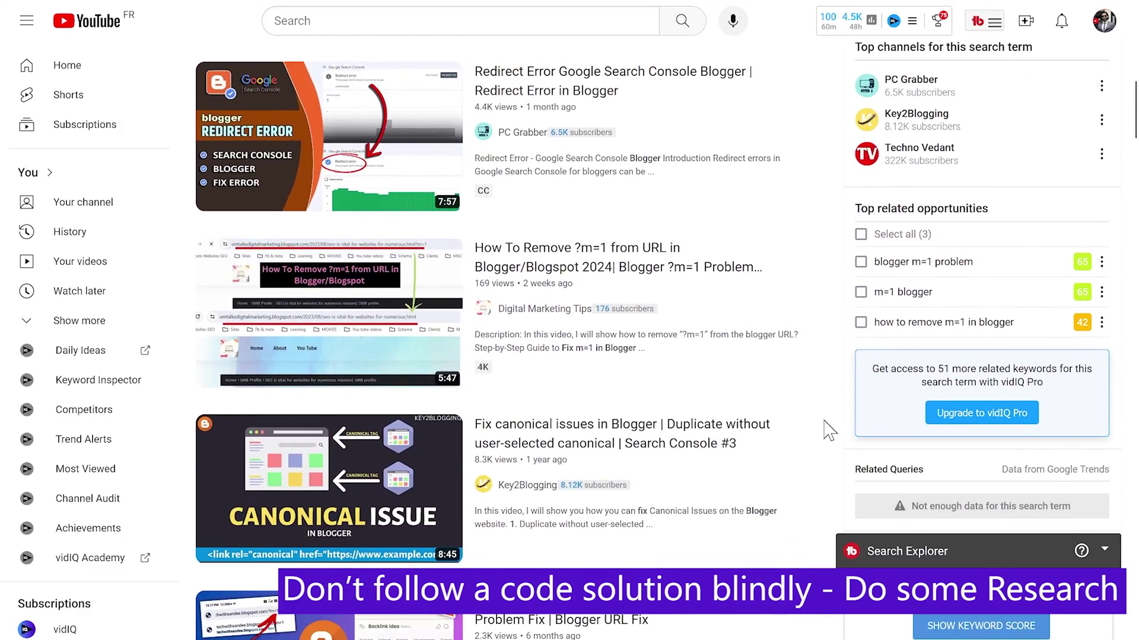
scroll(829, 429, down, 8)
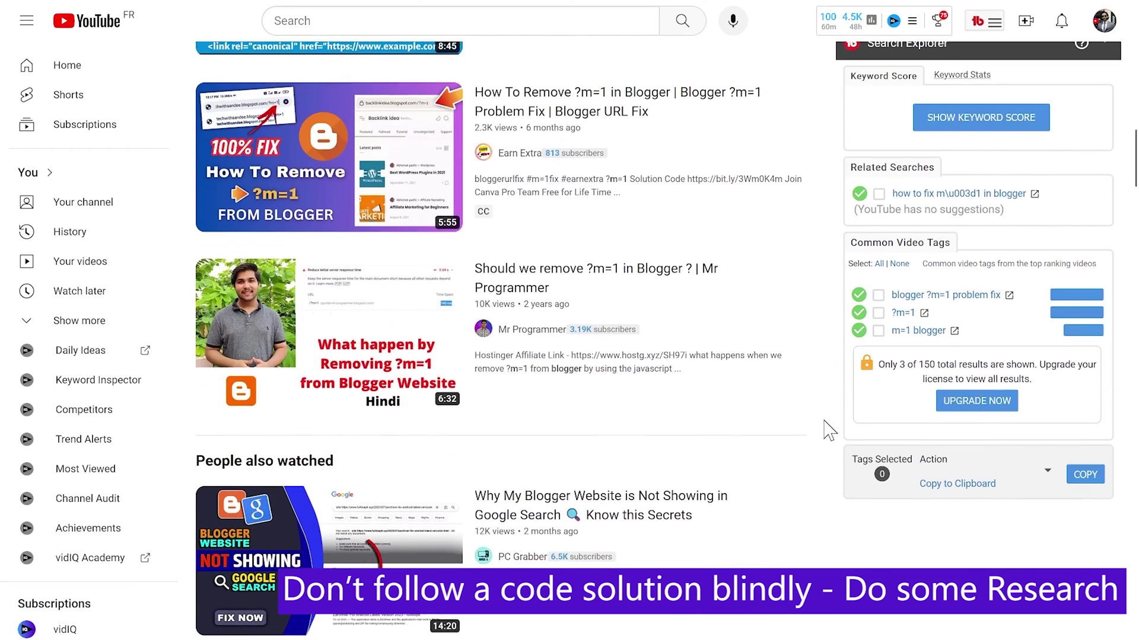
scroll(829, 429, down, 6)
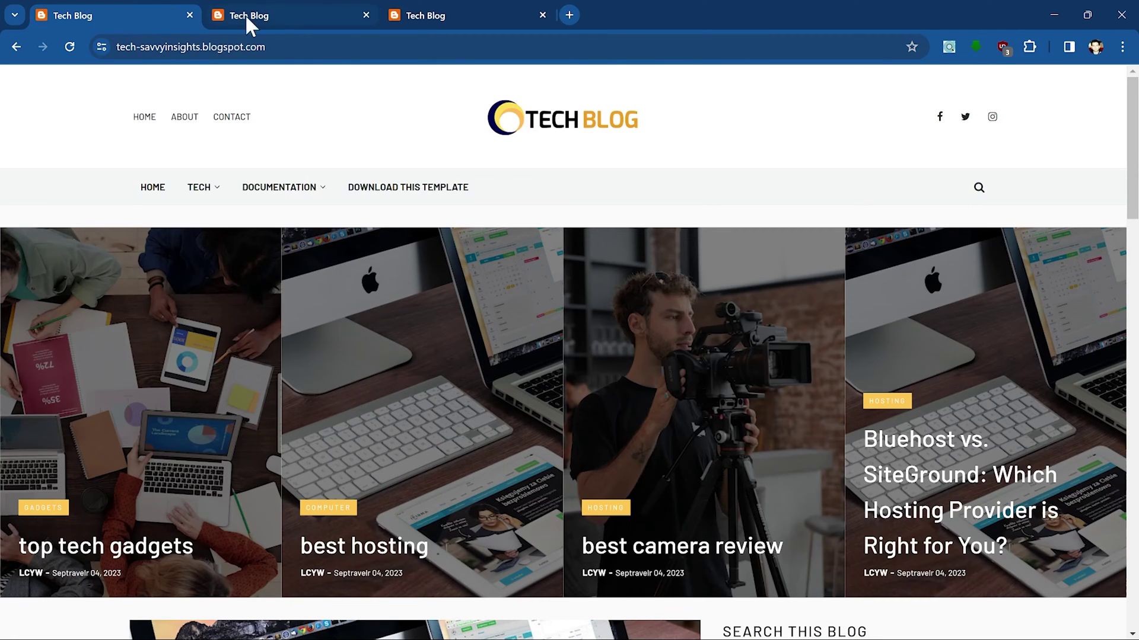
- Select the tech-savvyinsights.blogspot.com address and reload the live Tech Blog homepage
drag(310, 45, 112, 33)
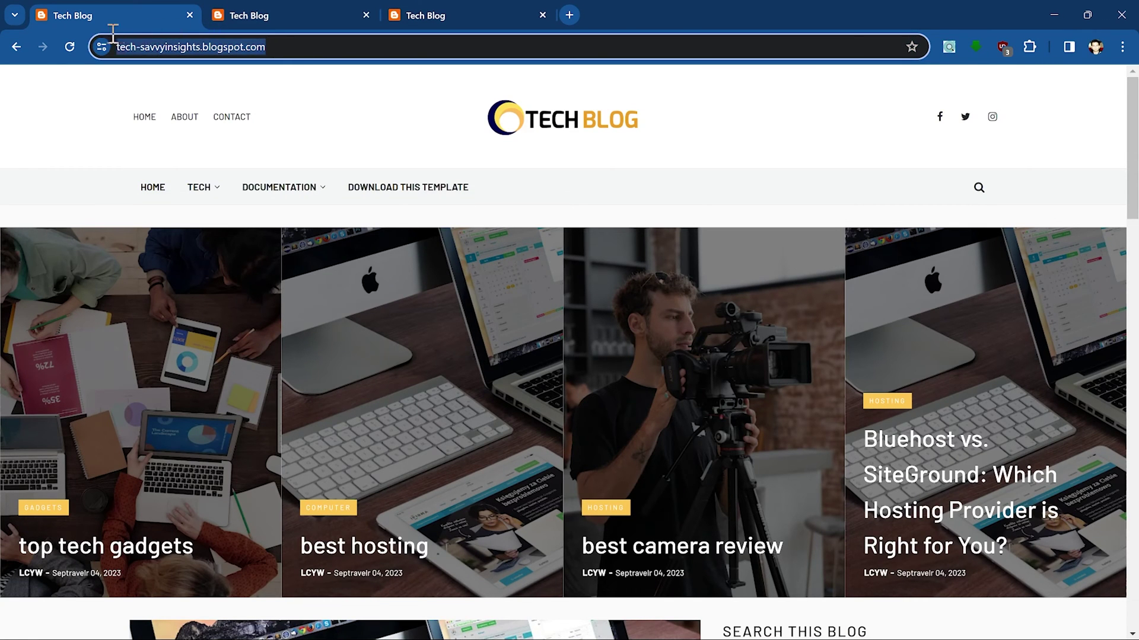
click(74, 130)
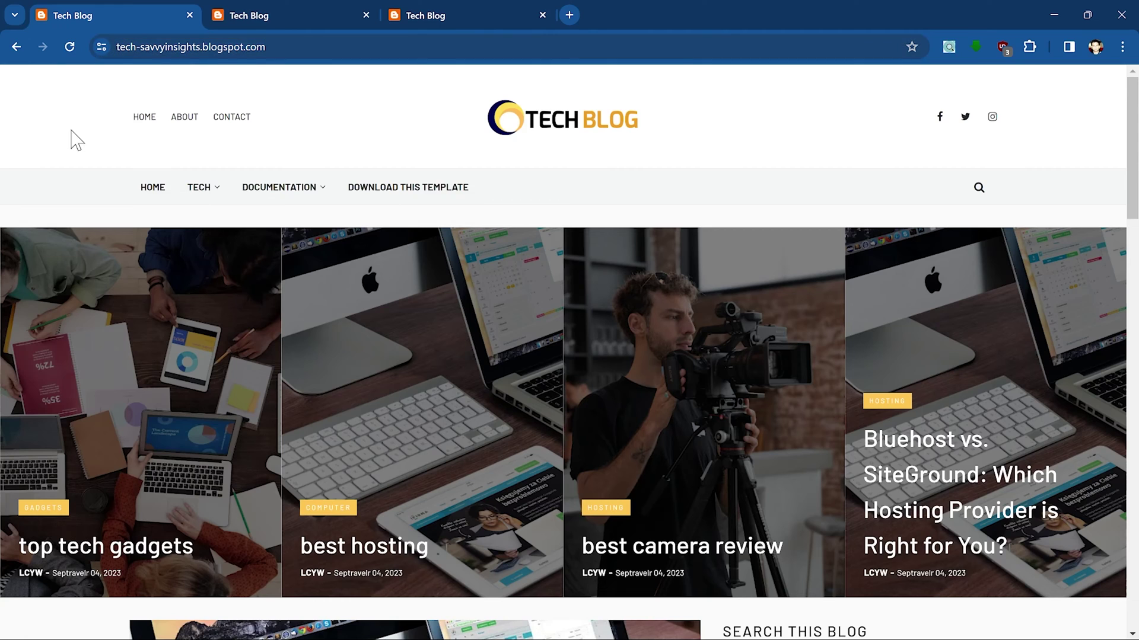
click(69, 50)
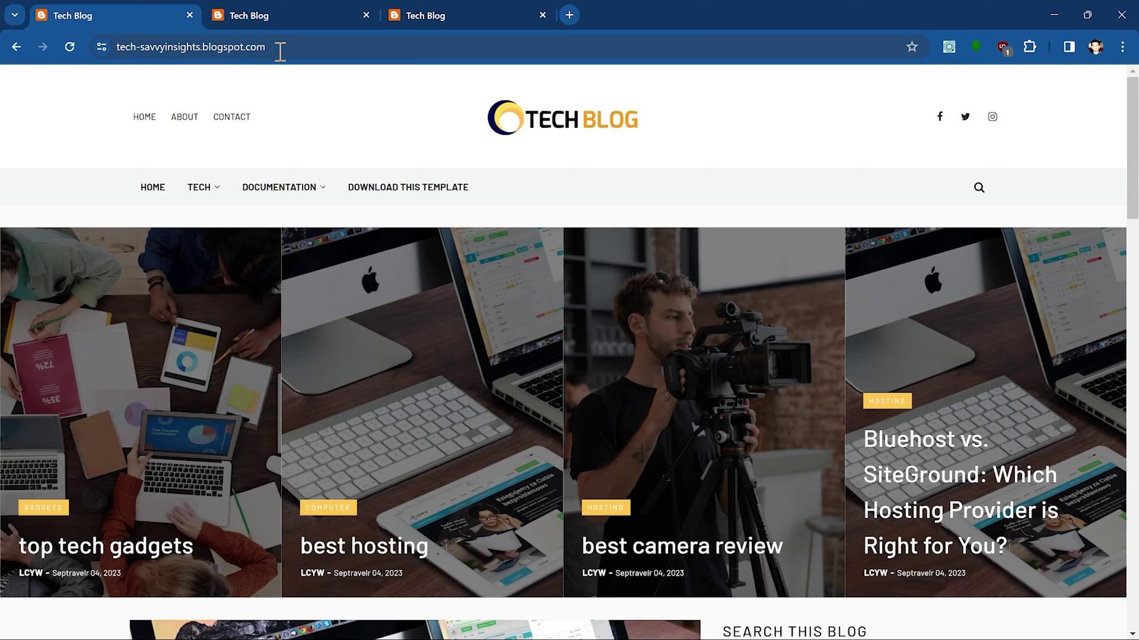
- Compare the blog's mobile and desktop tabs, then inspect the page in developer tools
click(287, 11)
key(ctrl+shift+Tab)
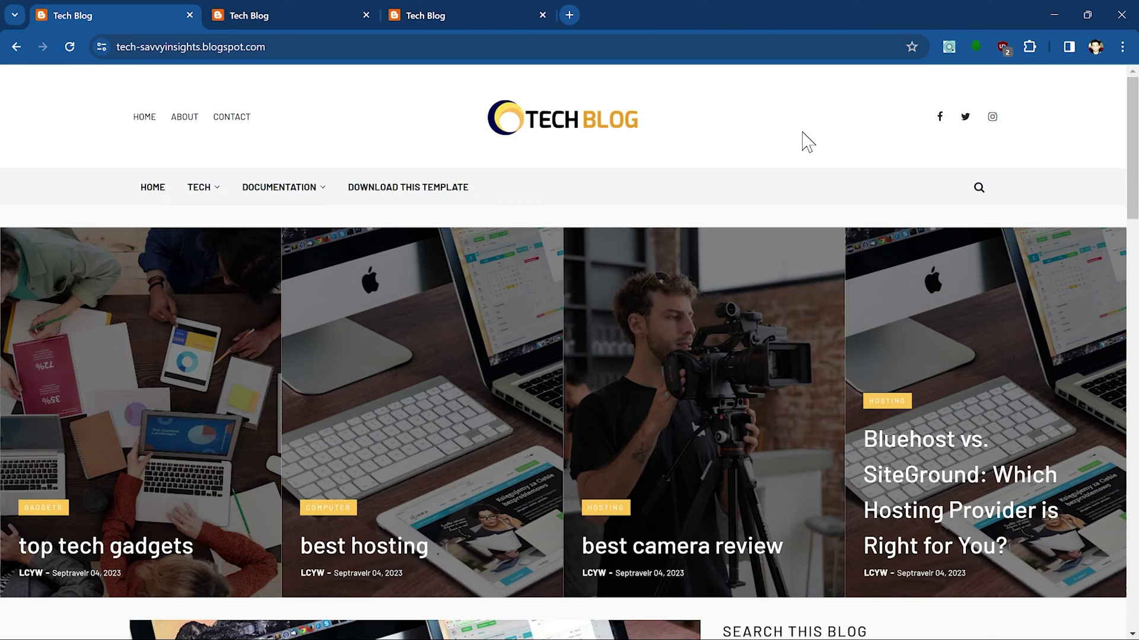
right_click(807, 141)
click(884, 482)
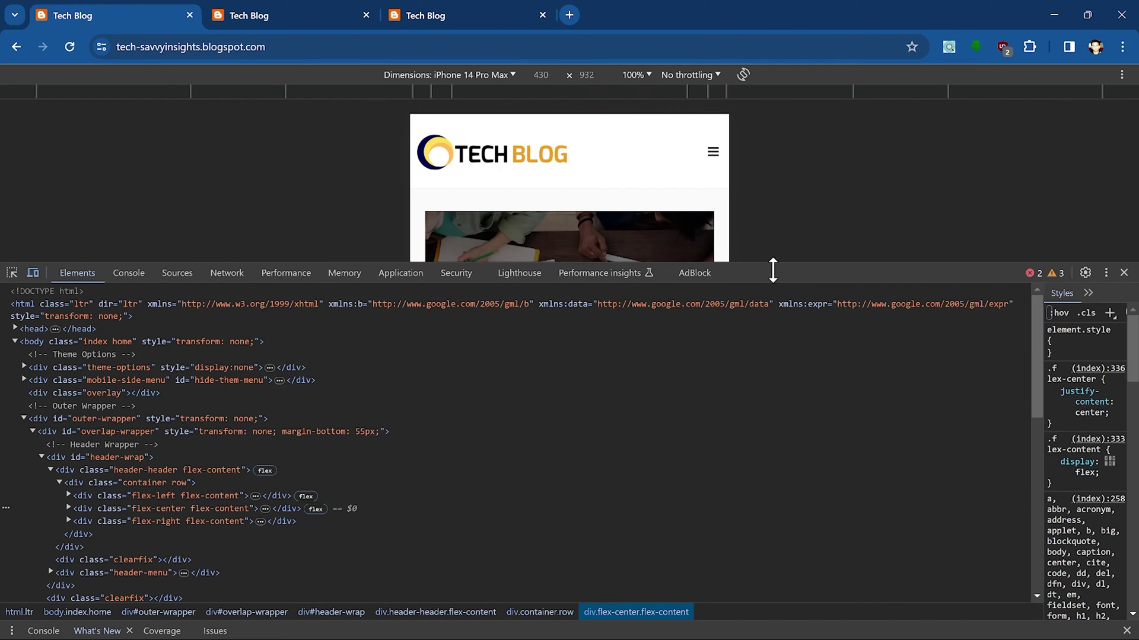
- Enlarge the iPhone 14 Pro Max preview, reload the blog, and check the mobile address ending
drag(774, 264, 754, 502)
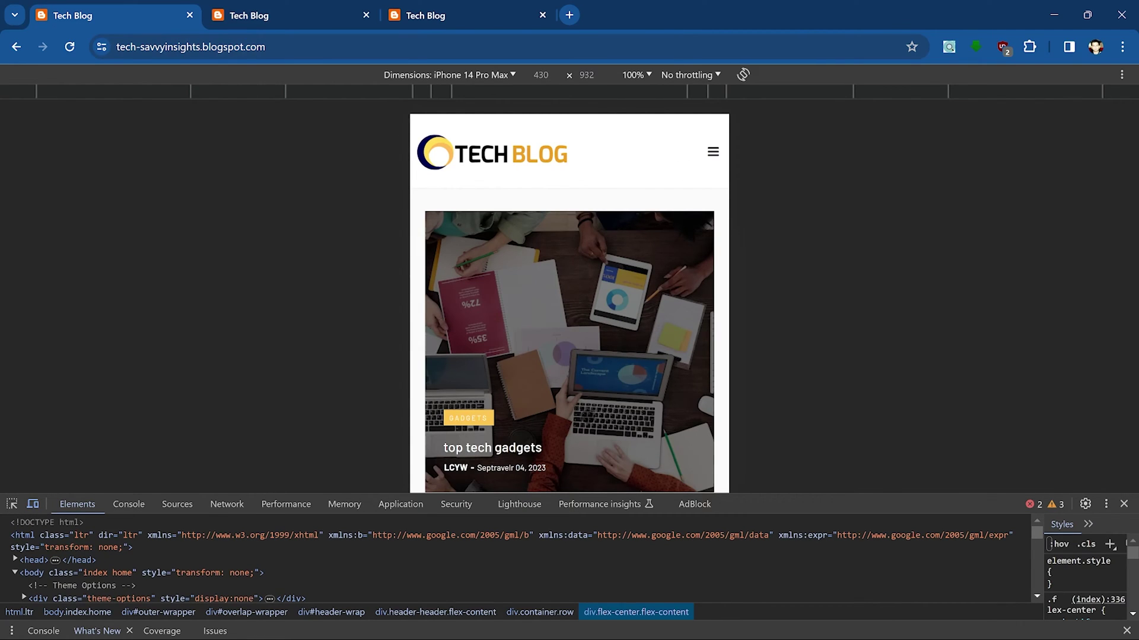
drag(760, 498, 761, 574)
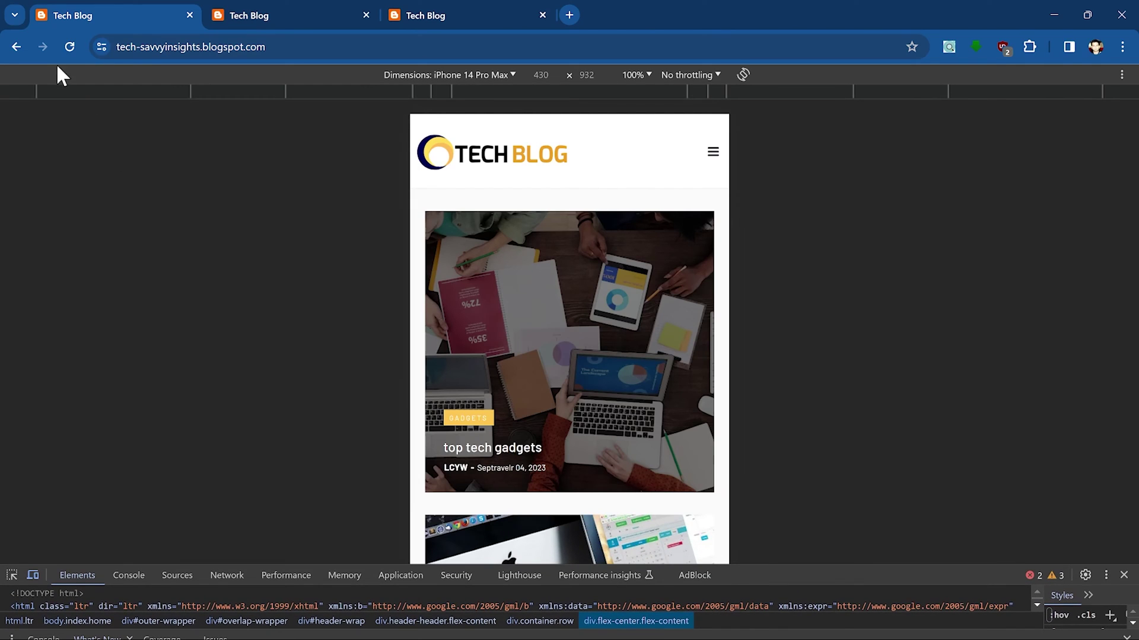
click(69, 47)
click(310, 43)
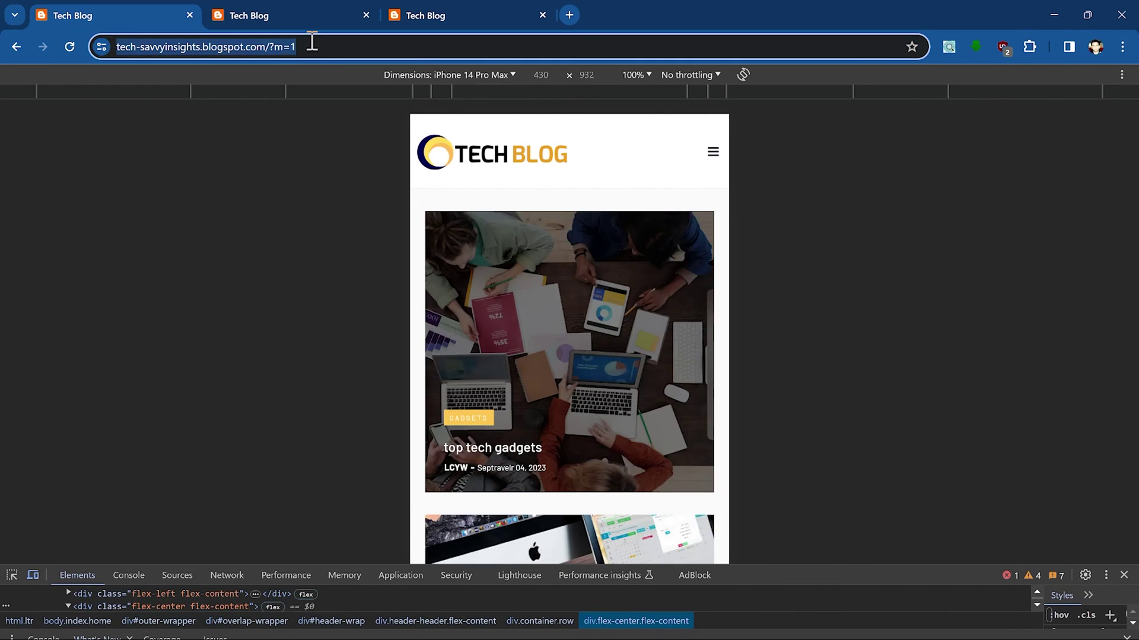
key(End)
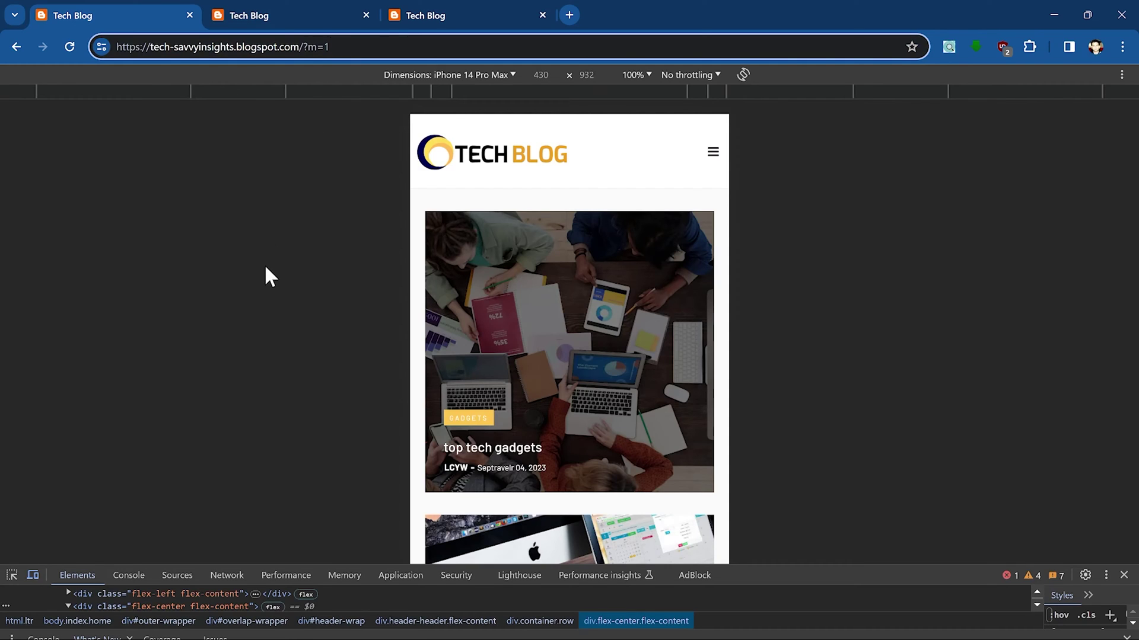
click(272, 298)
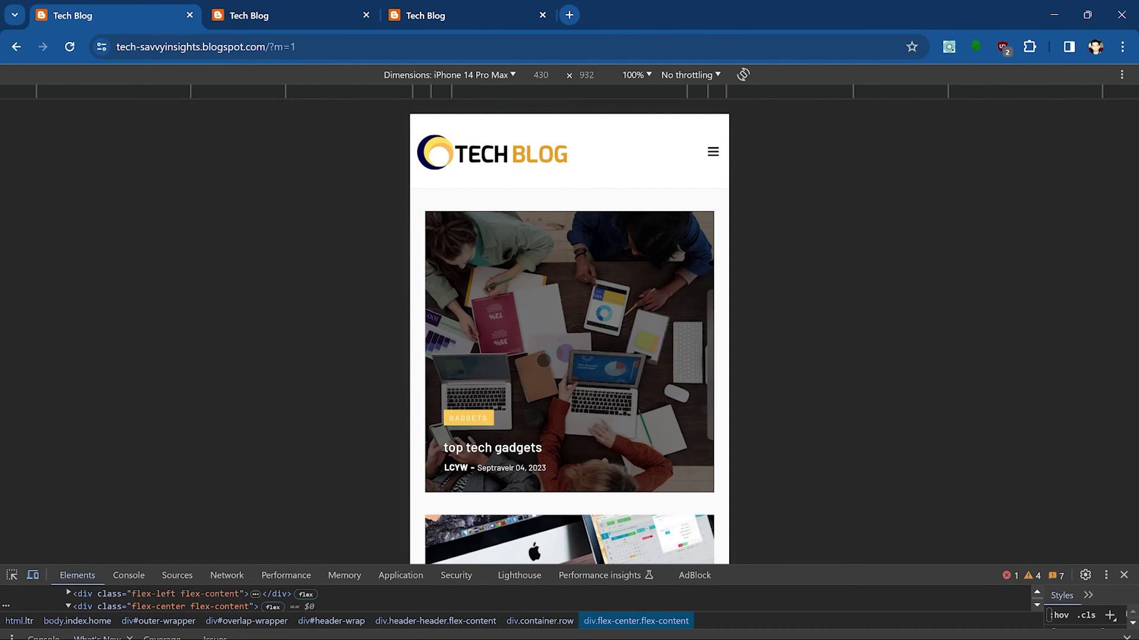
scroll(520, 243, down, 3)
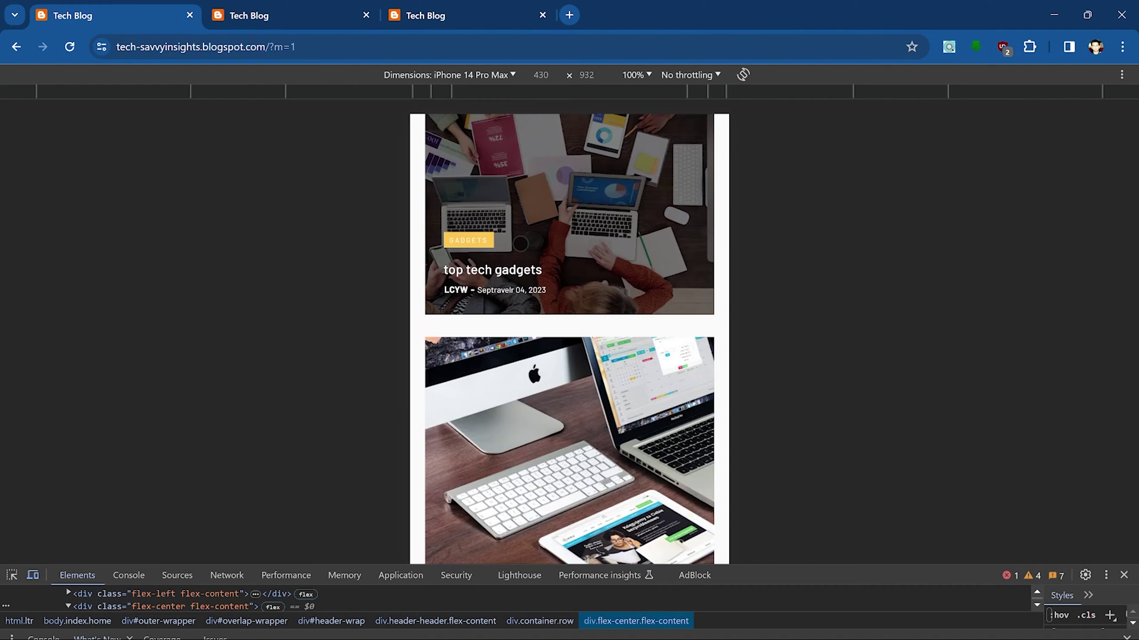
- Open the top tech gadgets post, highlight ?m=1 in its address, then reopen it from home
click(500, 273)
drag(418, 46, 456, 49)
click(308, 355)
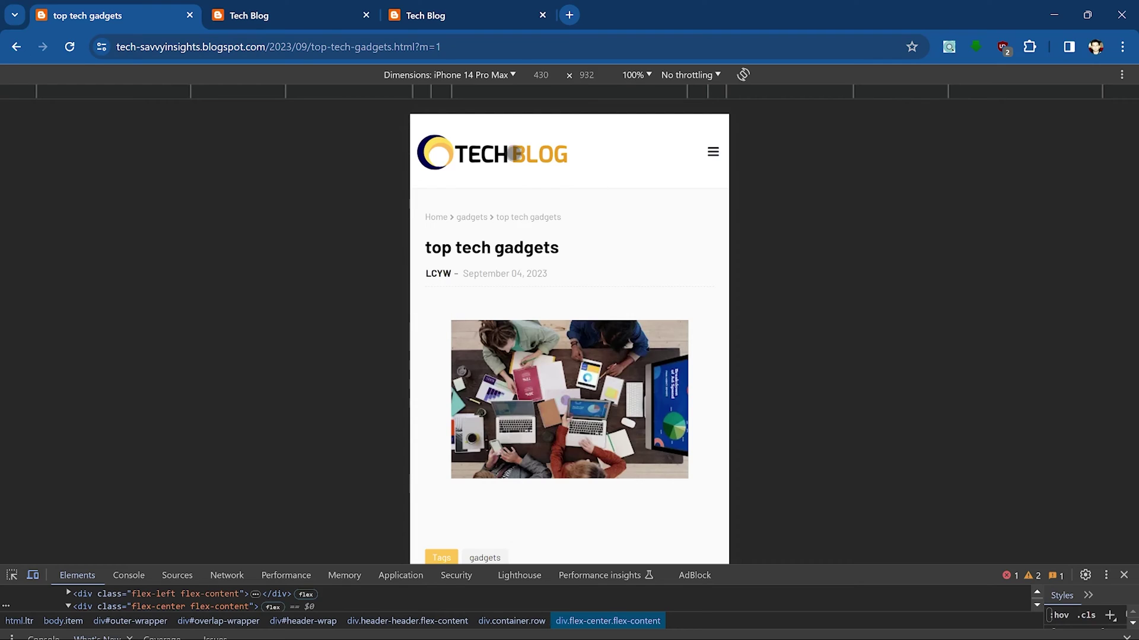
click(495, 153)
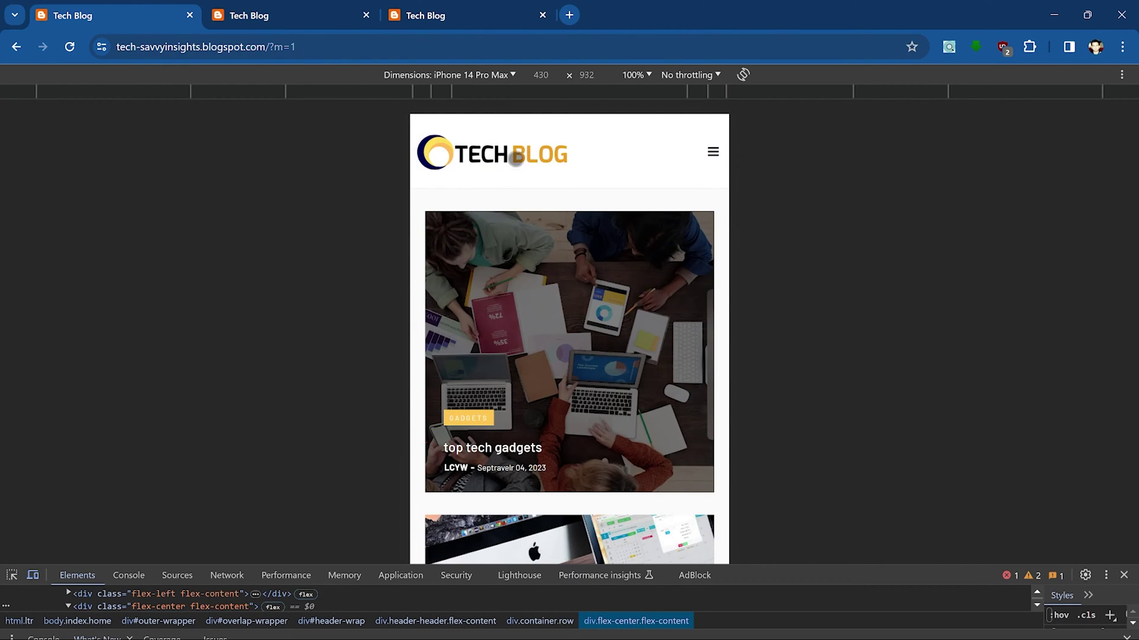
scroll(523, 321, down, 10)
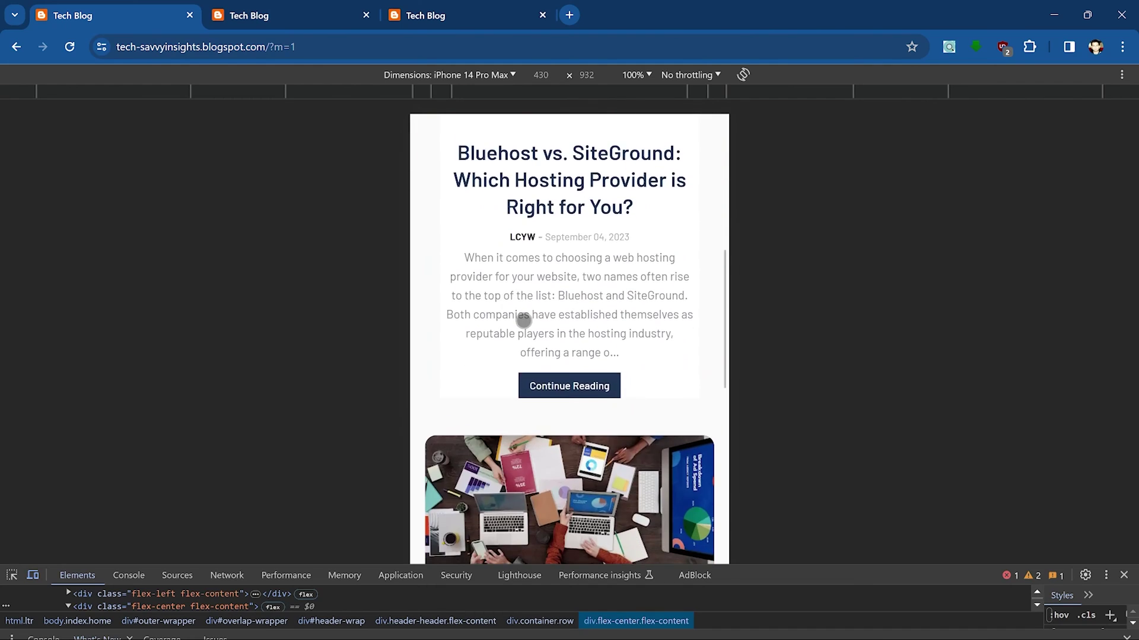
scroll(523, 320, down, 4)
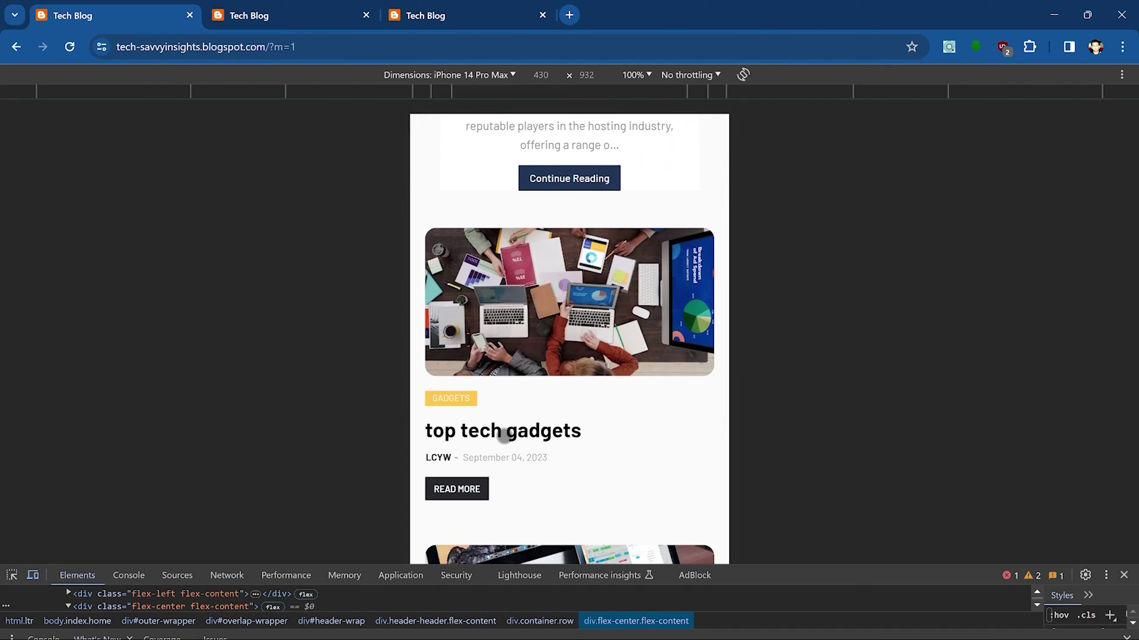
click(502, 436)
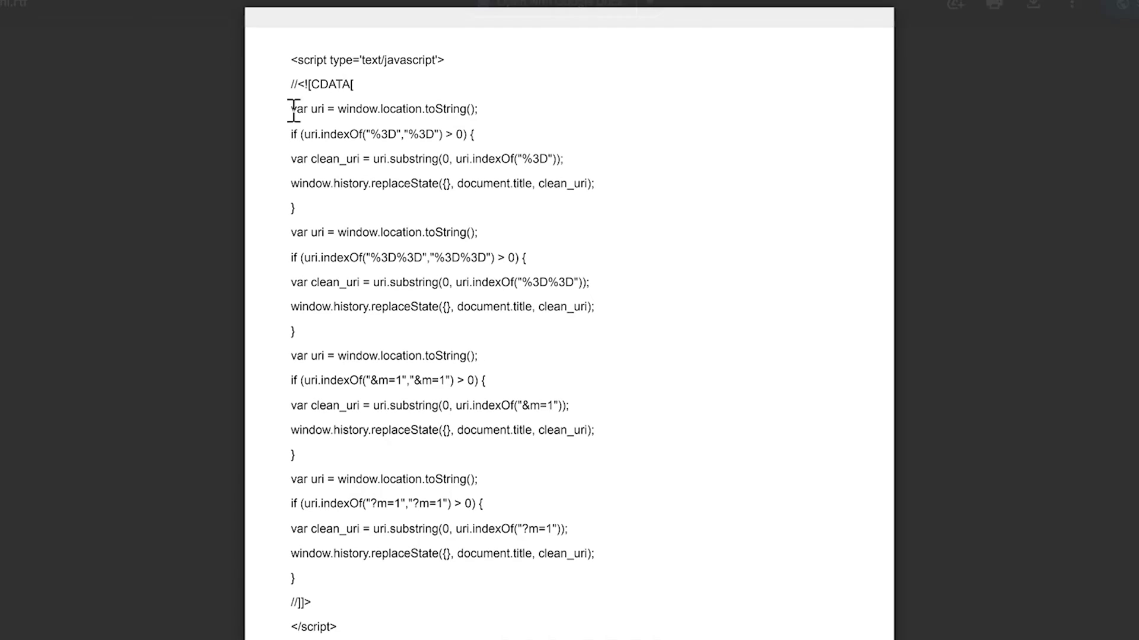
- Select the script from '<script type=text/javascript>' through its closing tag in the document
drag(292, 57, 355, 627)
key(ctrl+c)
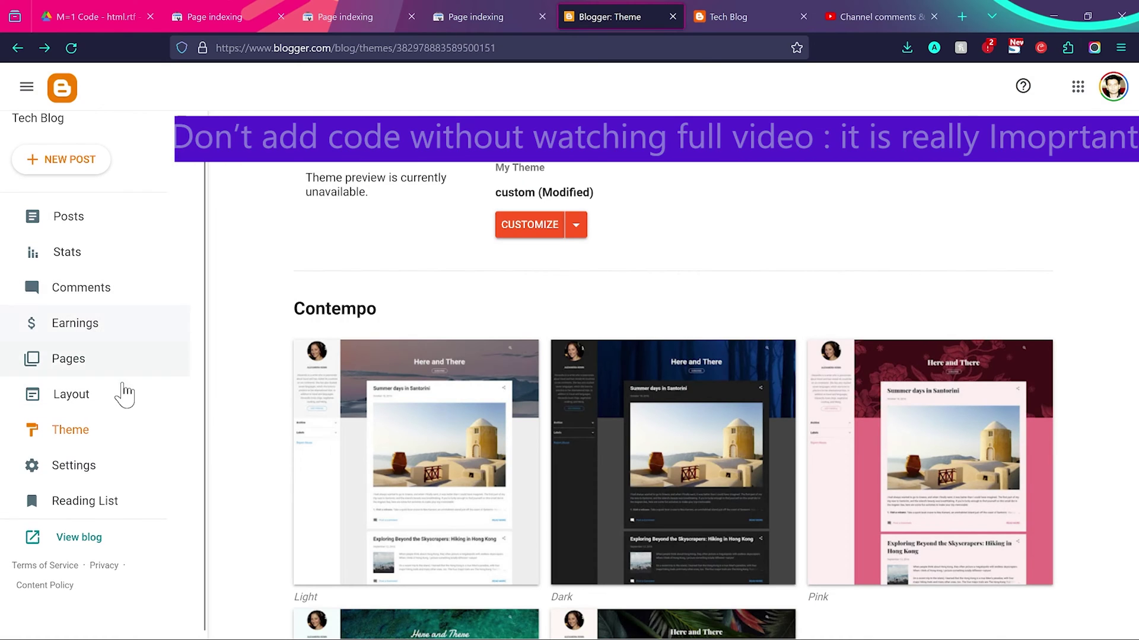
- Open the Tech Blog theme's HTML editor from the Customize menu
click(106, 439)
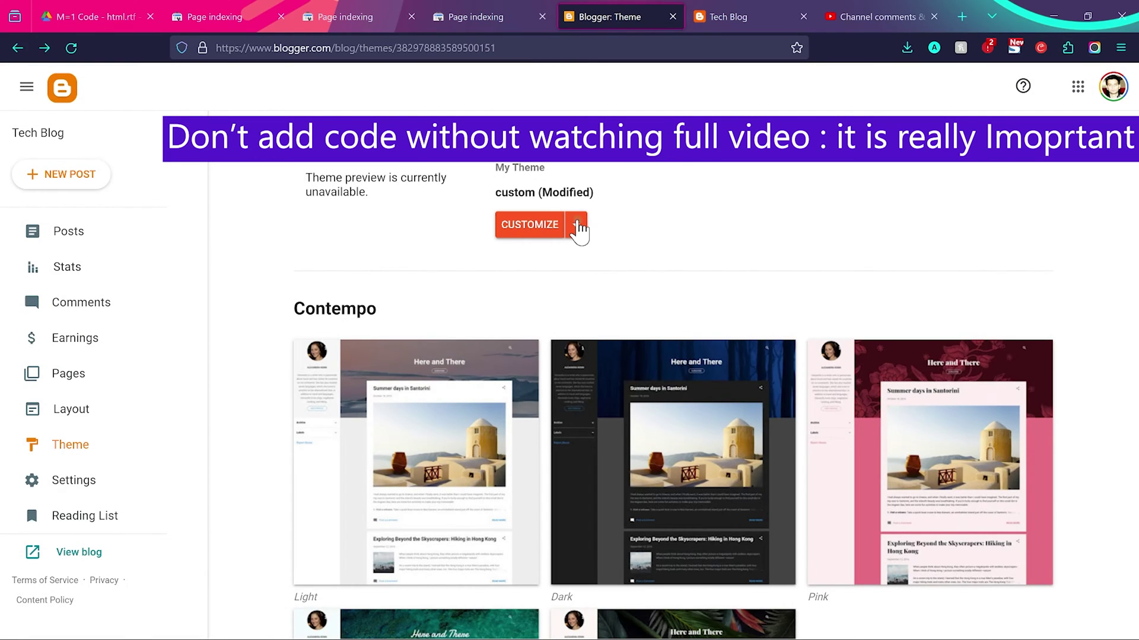
click(577, 225)
click(400, 342)
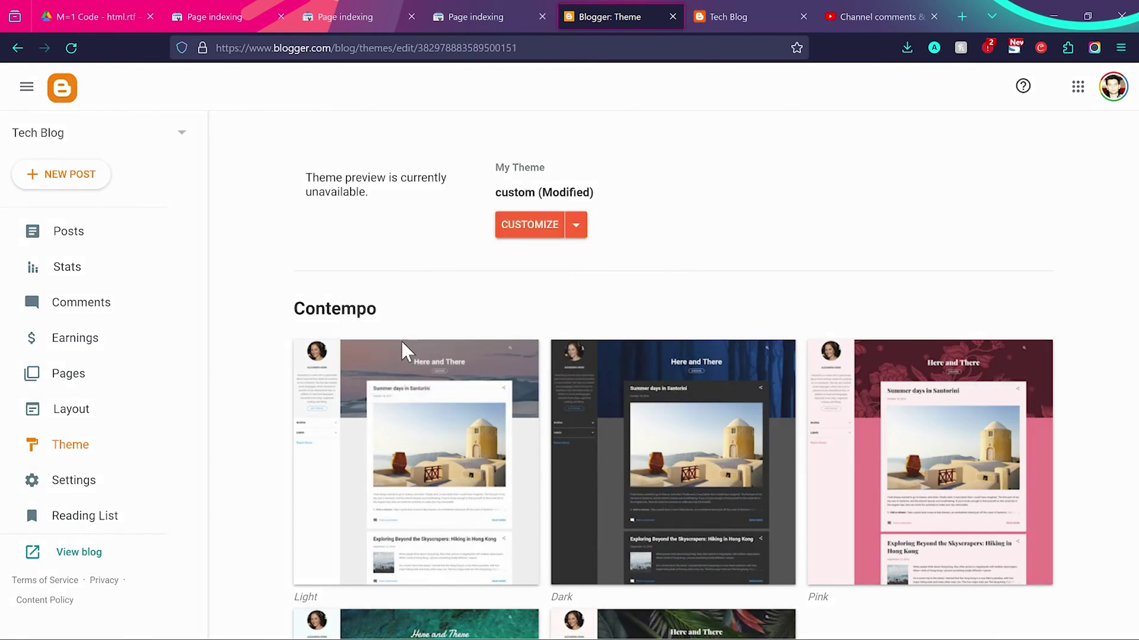
- Paste the URL clean-up script above </body> and save the theme
key(ctrl+f)
scroll(1079, 237, down, 5)
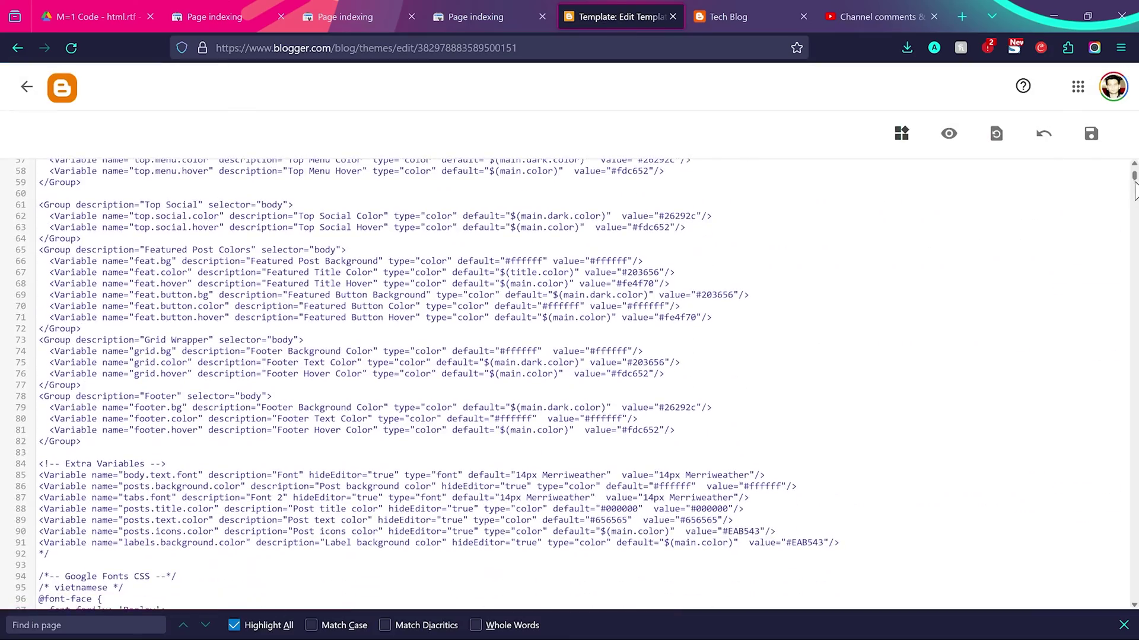
drag(1133, 176, 1122, 589)
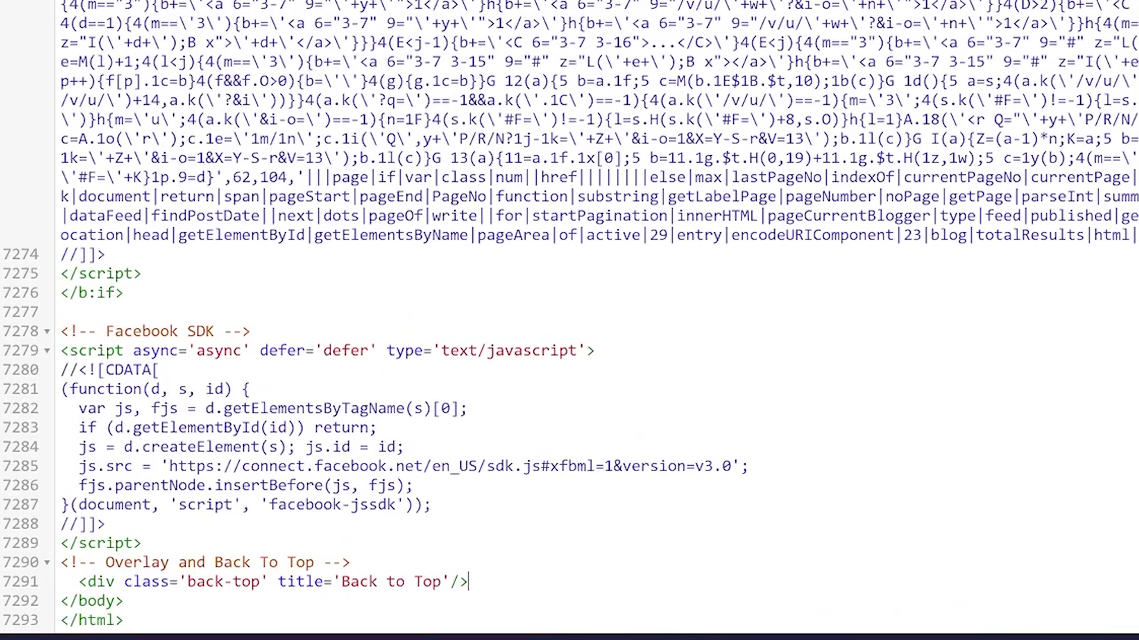
key(Return)
key(Return)
key(Return)
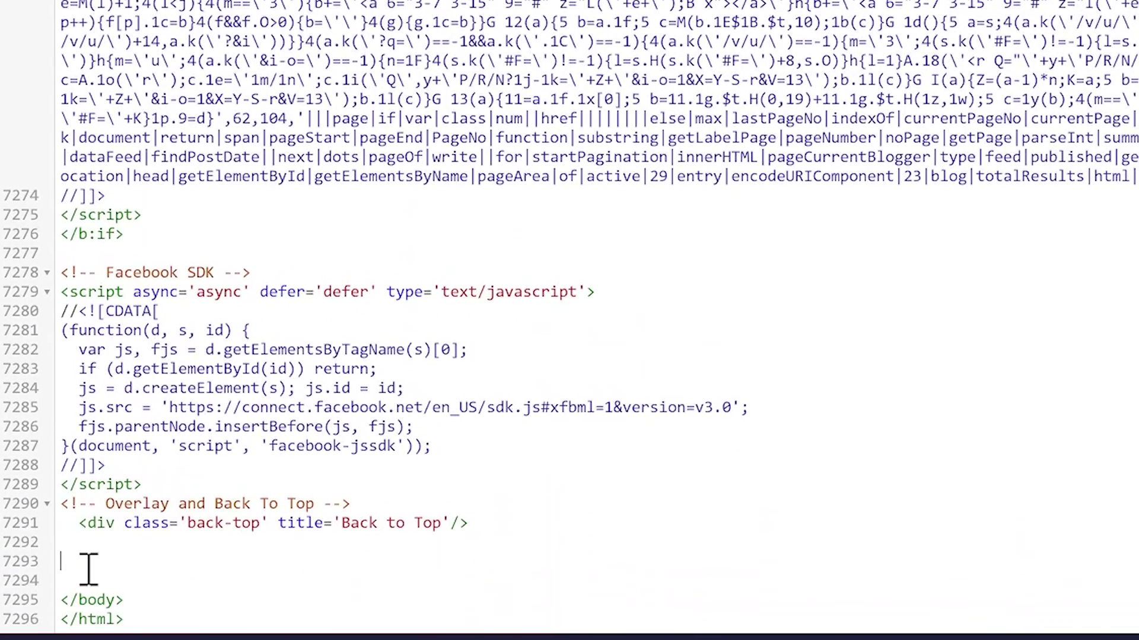
key(ctrl+v)
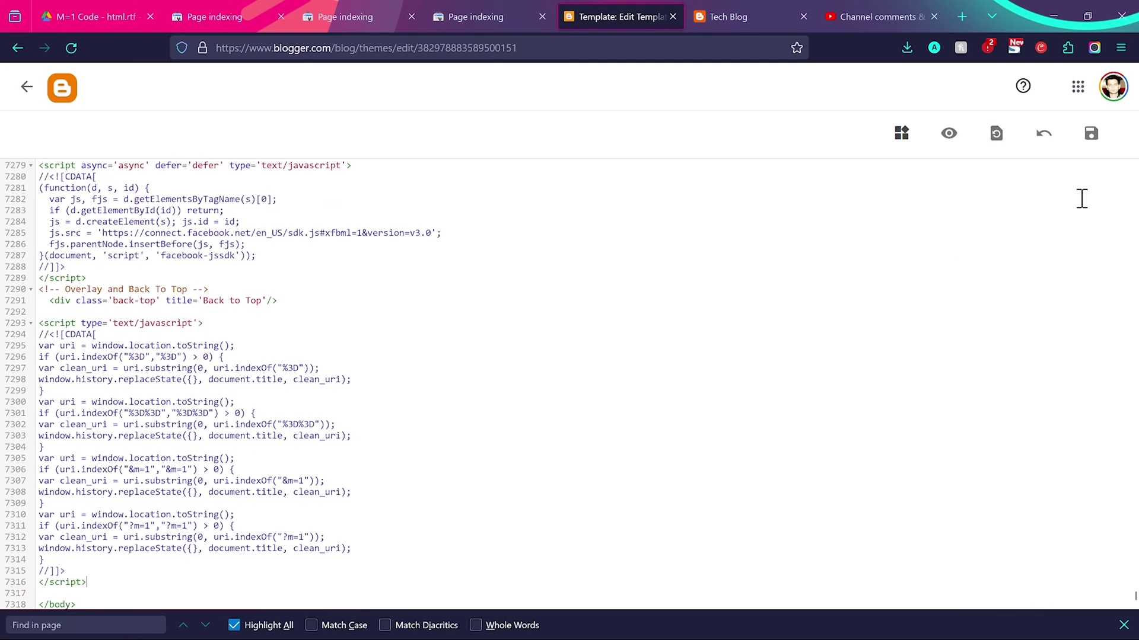
click(1090, 134)
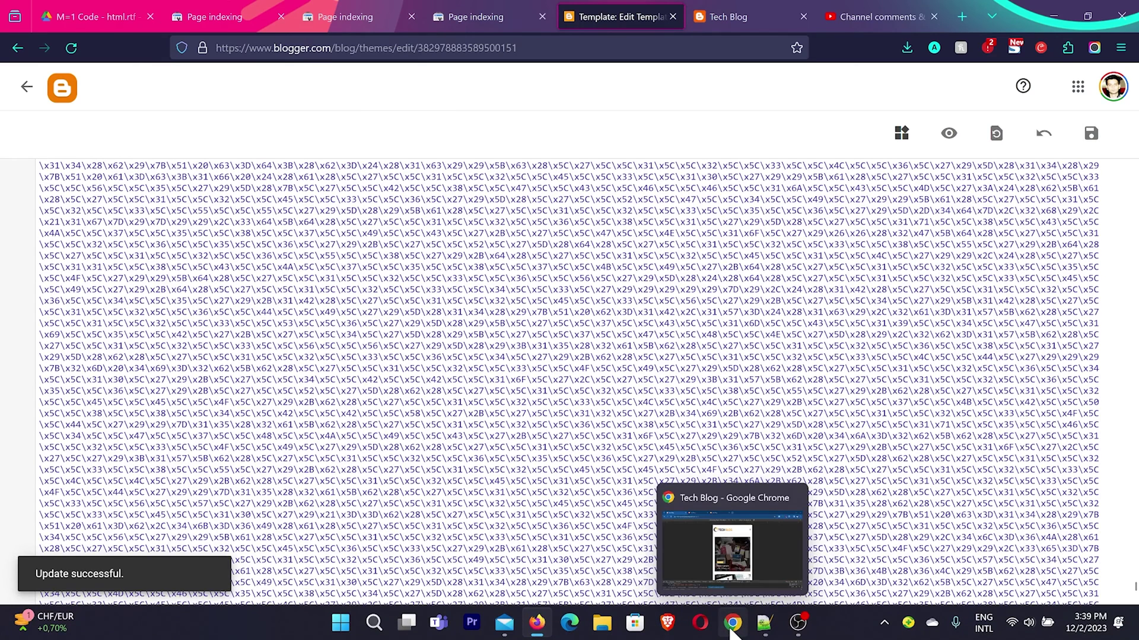
click(732, 624)
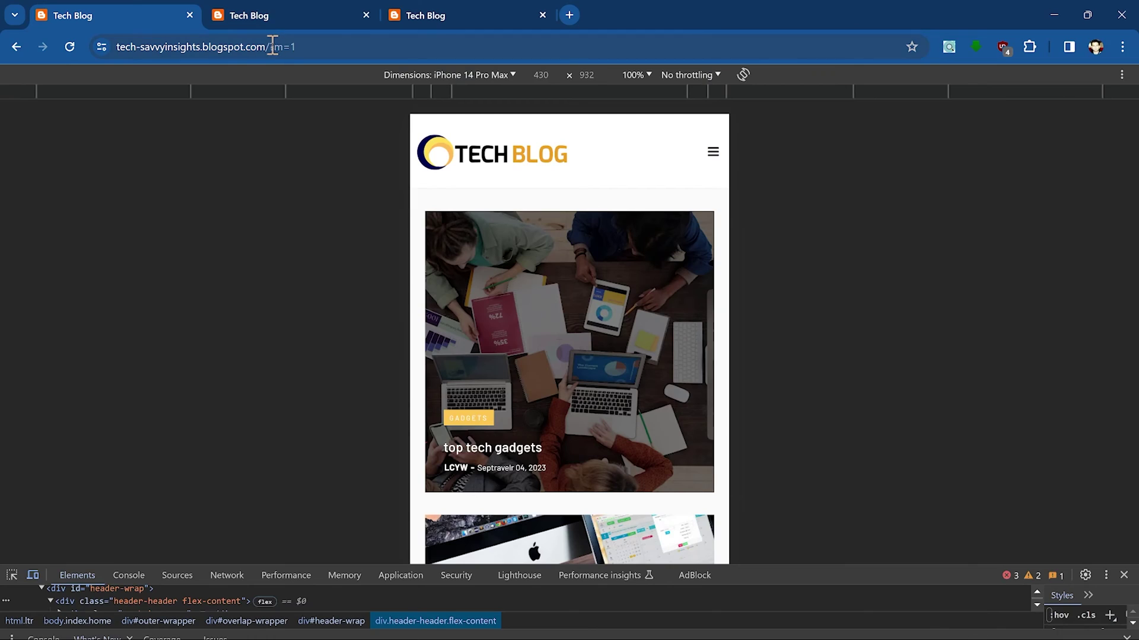
- Reload the mobile blog homepage and check its address no longer ends in ?m=1
click(68, 44)
click(336, 48)
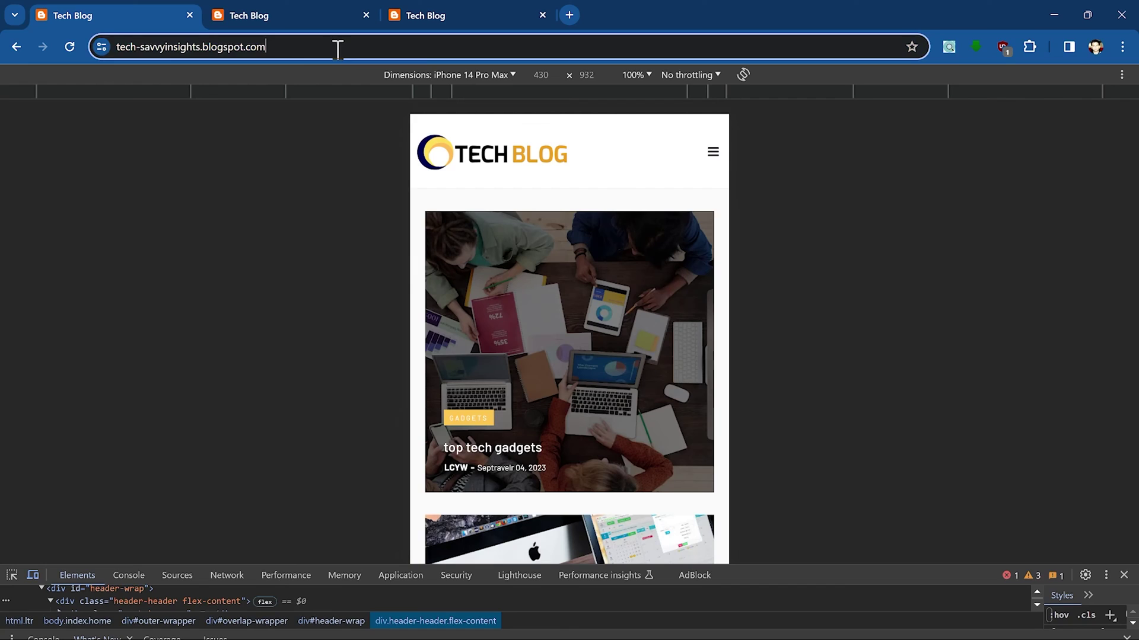
click(259, 269)
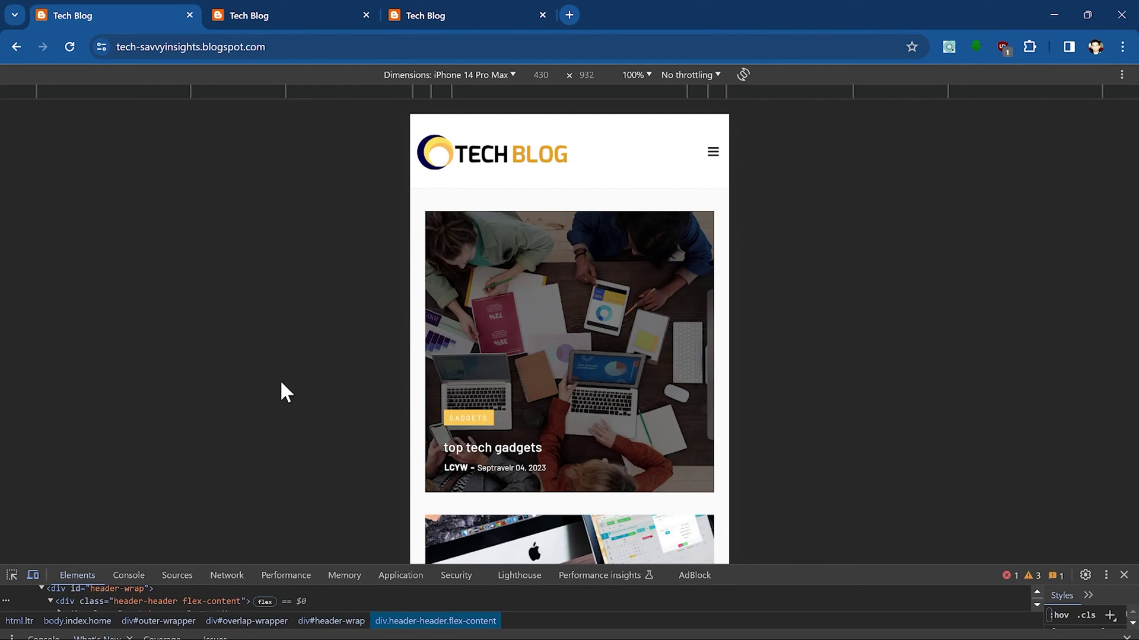
- Load the homepage with ?m=1 appended and confirm the address gets stripped clean
click(380, 46)
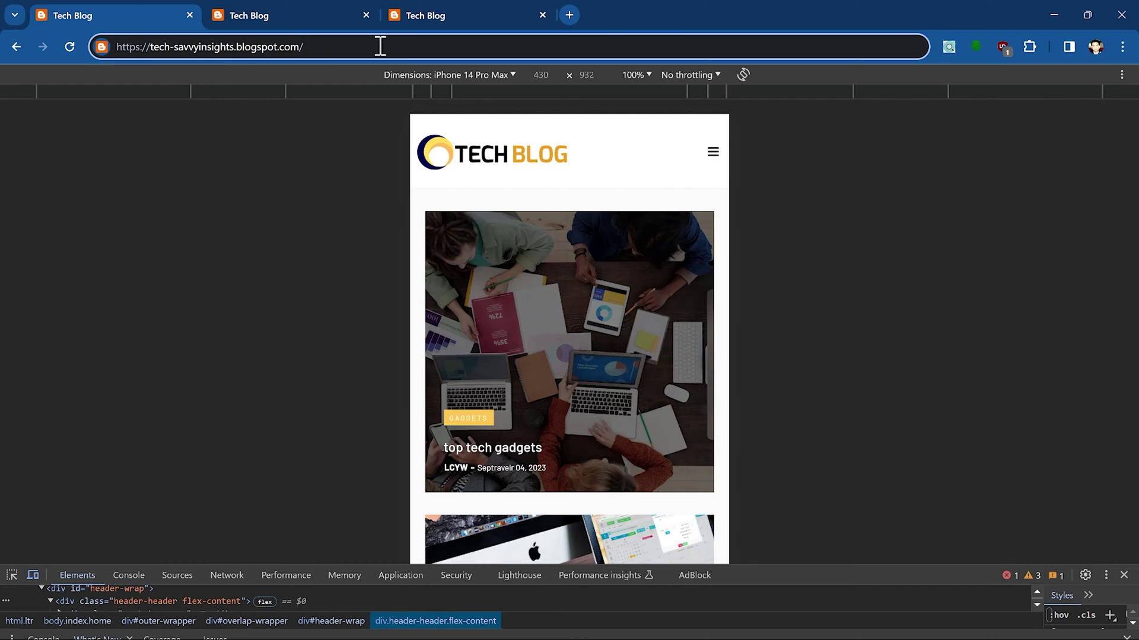
text(?m=1)
key(Return)
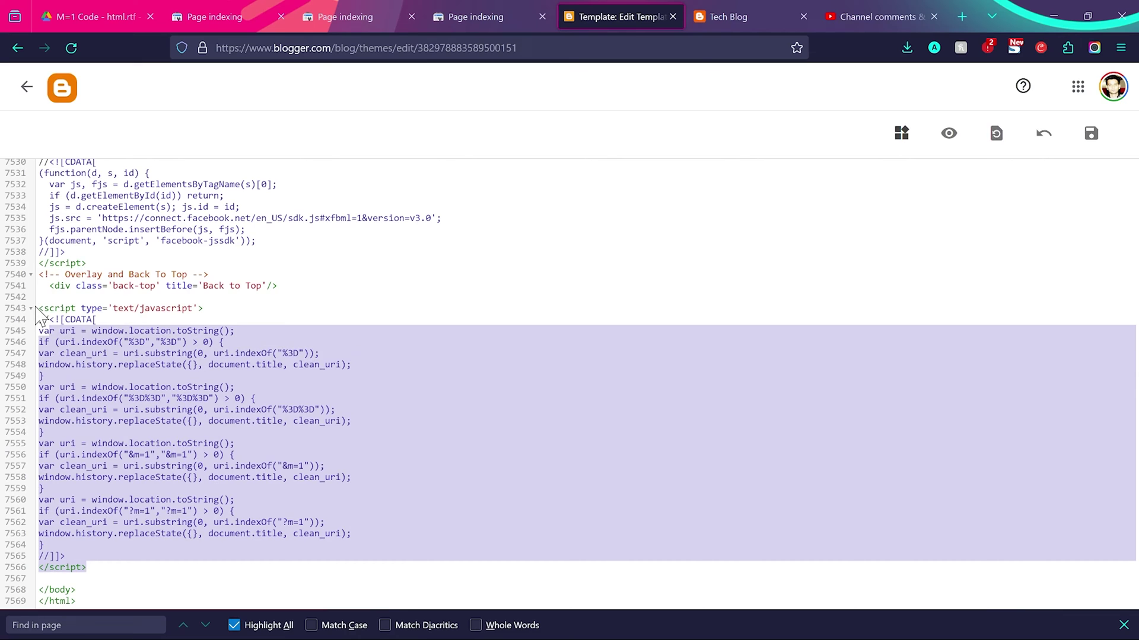
click(37, 313)
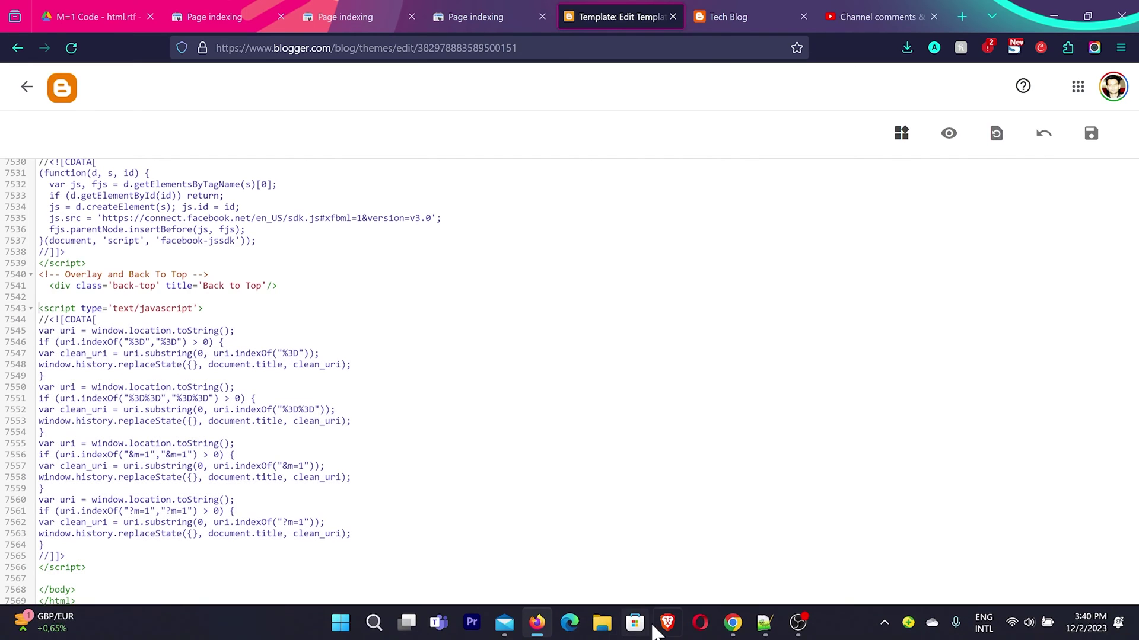
click(733, 623)
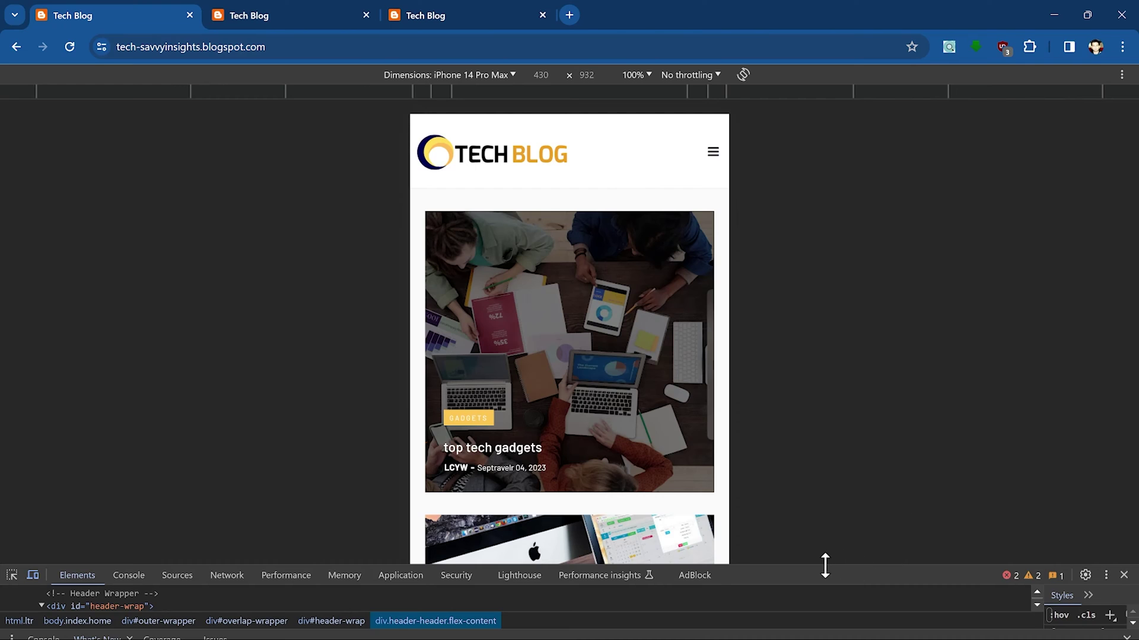
- Capture network requests on reload and view the headers of the ?m=1 request returning 200 OK
drag(810, 557, 823, 338)
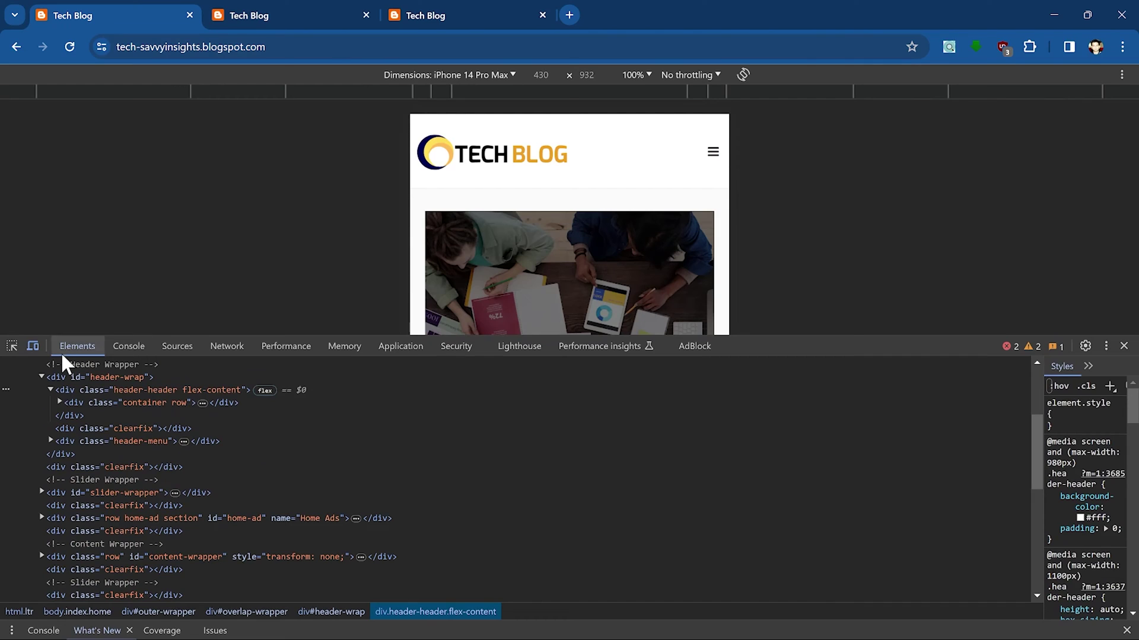
click(226, 347)
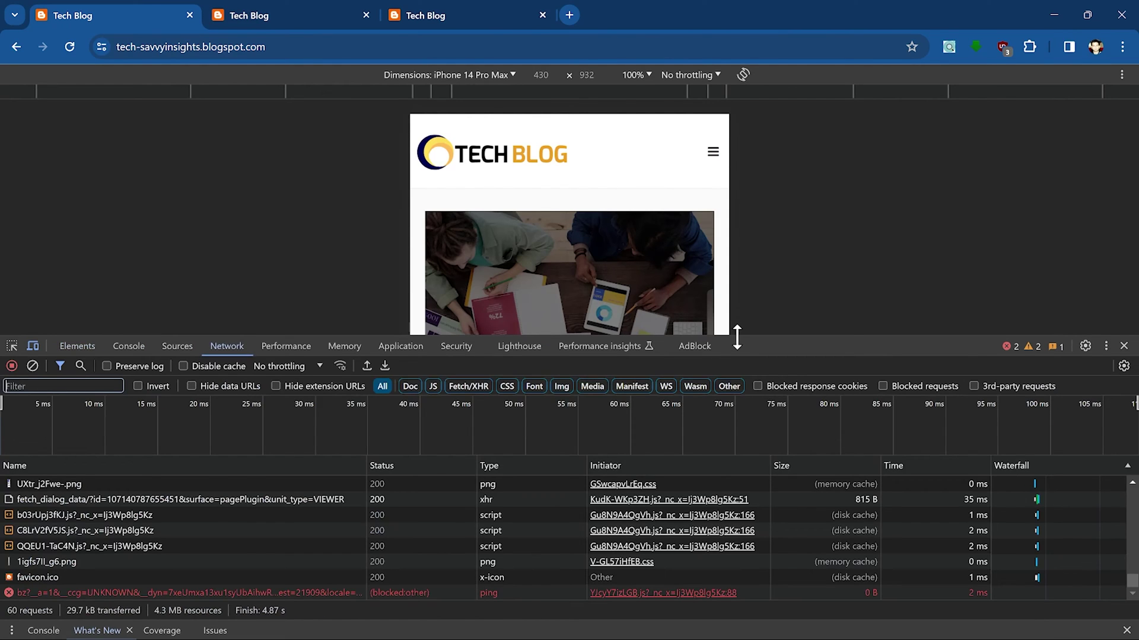
drag(736, 337, 741, 252)
scroll(388, 410, up, 12)
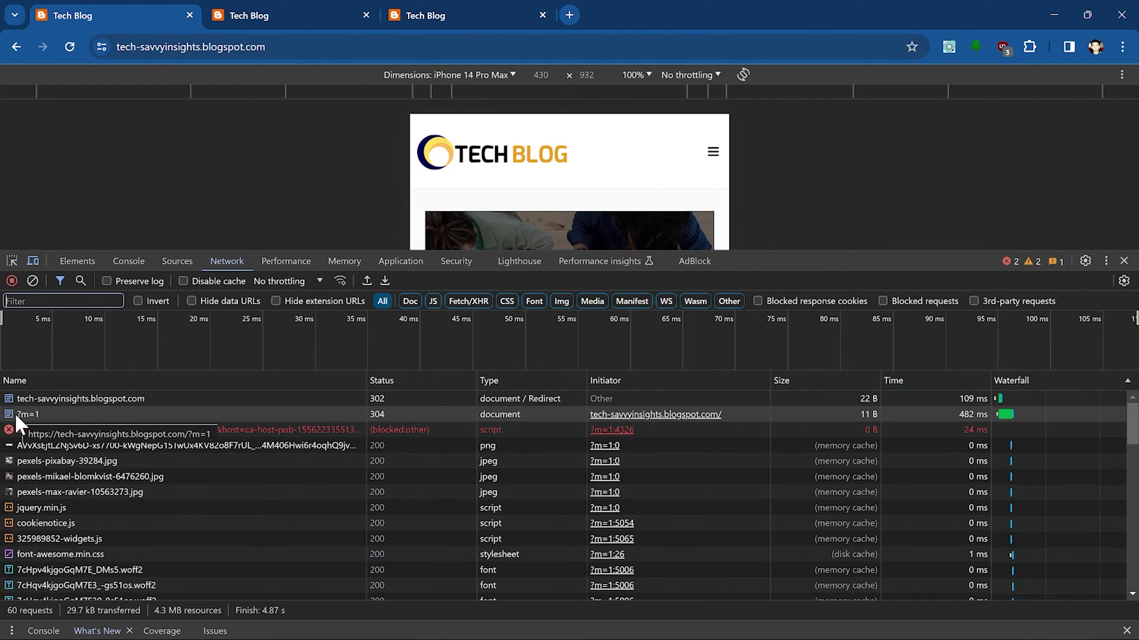
click(70, 46)
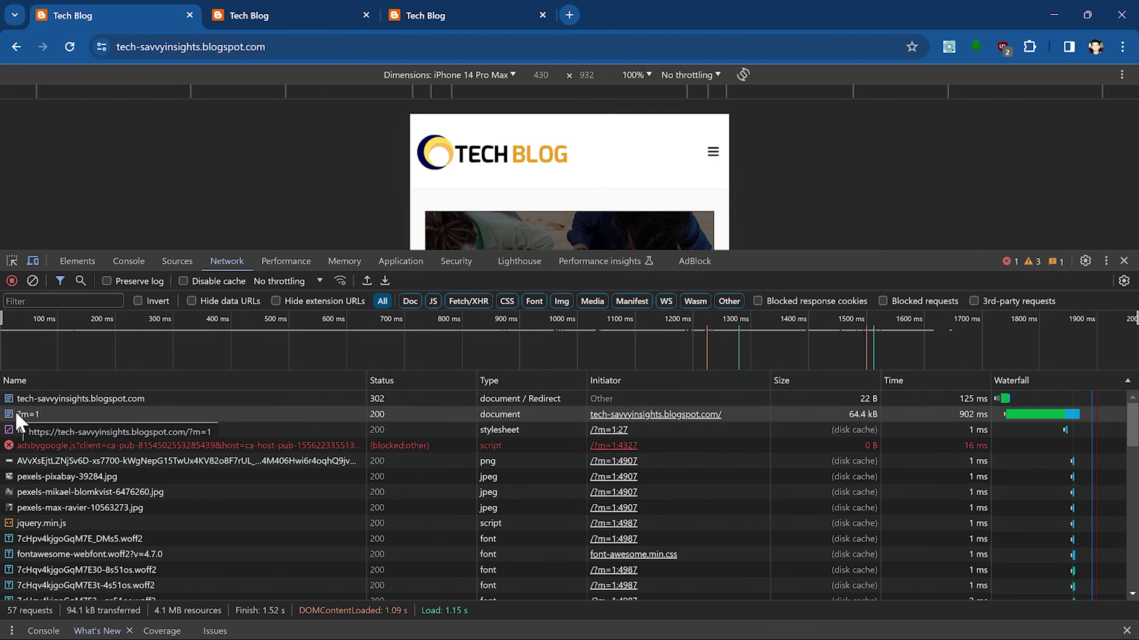
click(34, 415)
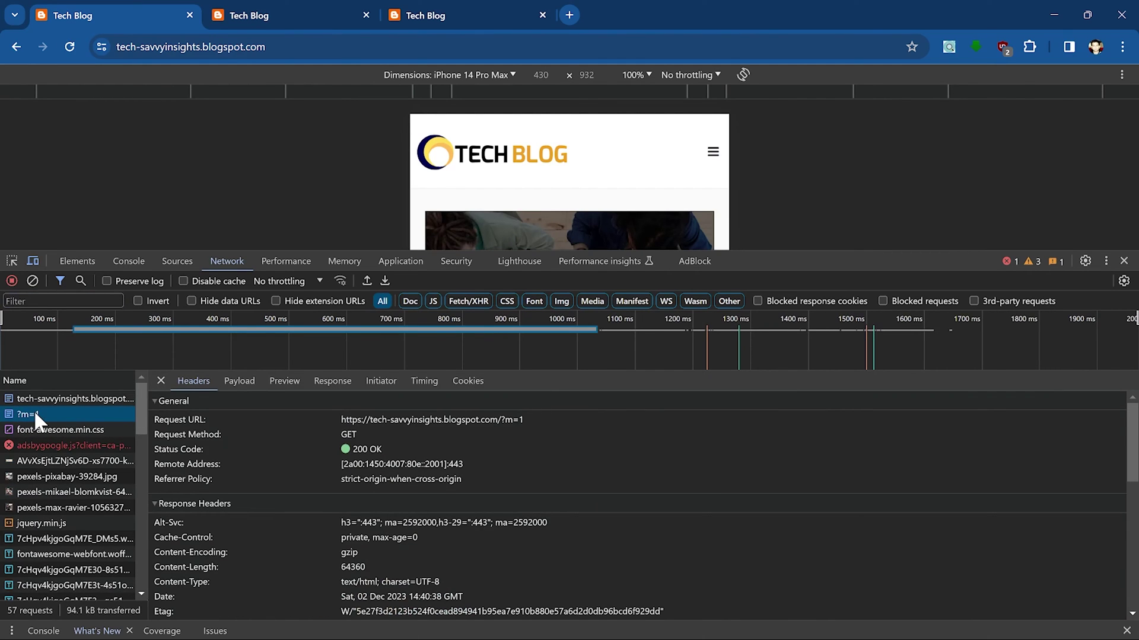
click(270, 48)
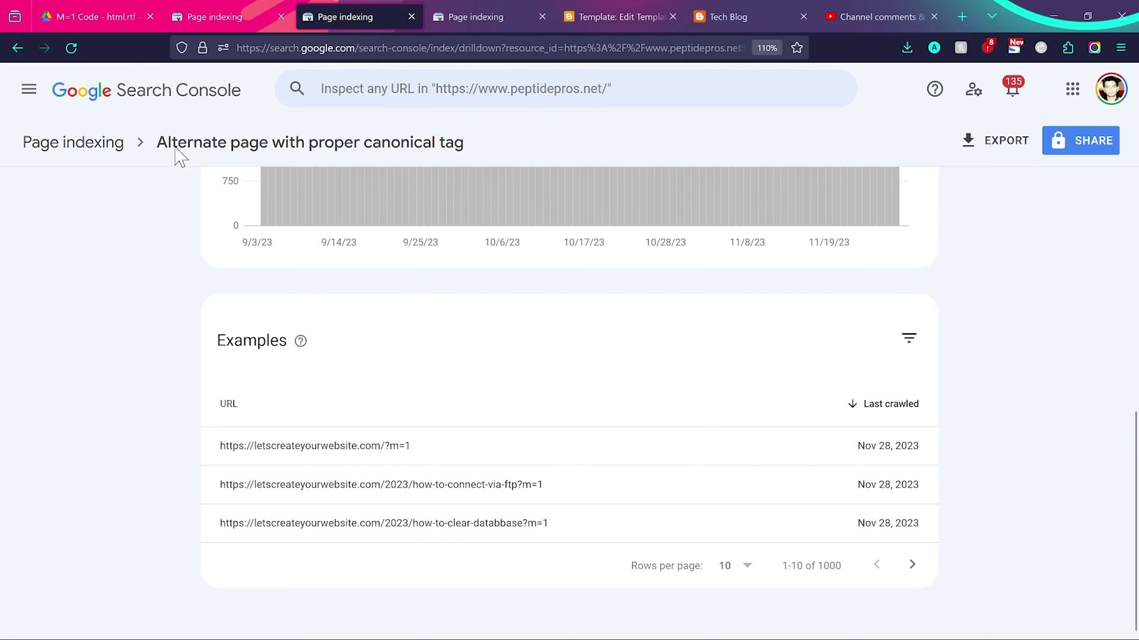
- Move from the Page with redirect report to the Blogger theme code editor
click(219, 9)
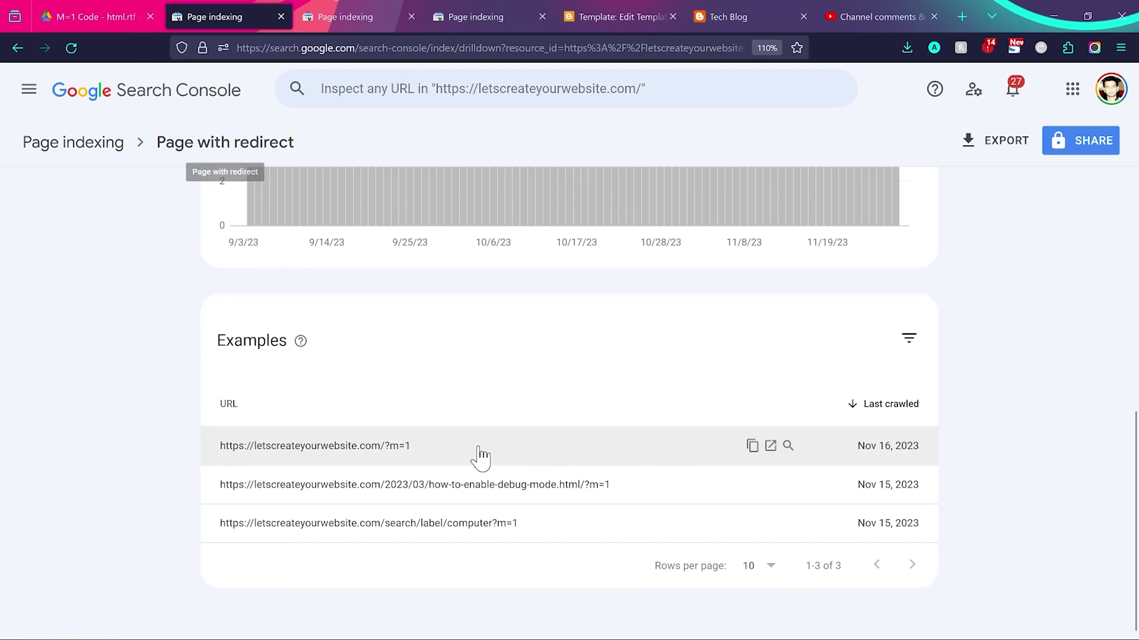
click(668, 13)
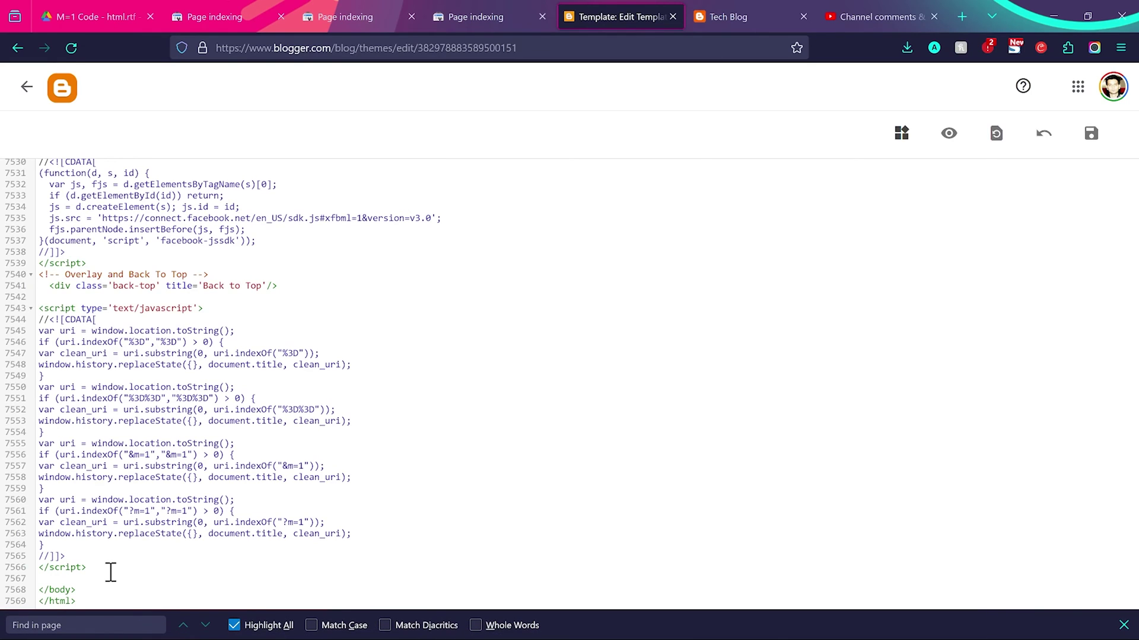
- Highlight script lines 7543–7566 and compare them against the Search Console ?m=1 redirect examples
drag(86, 567, 40, 305)
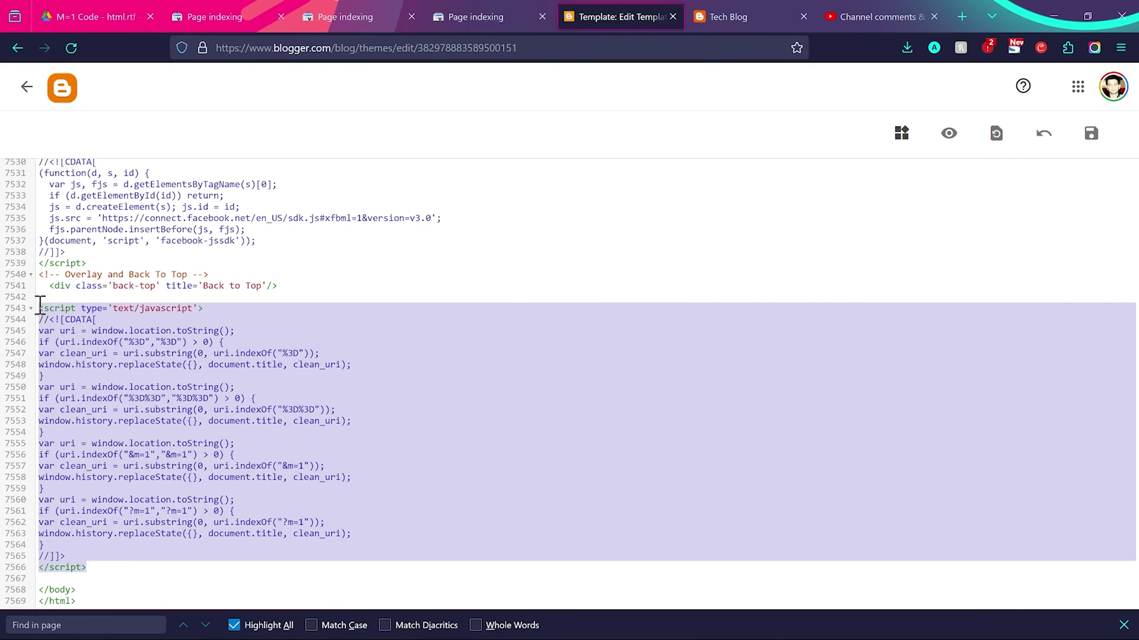
click(211, 13)
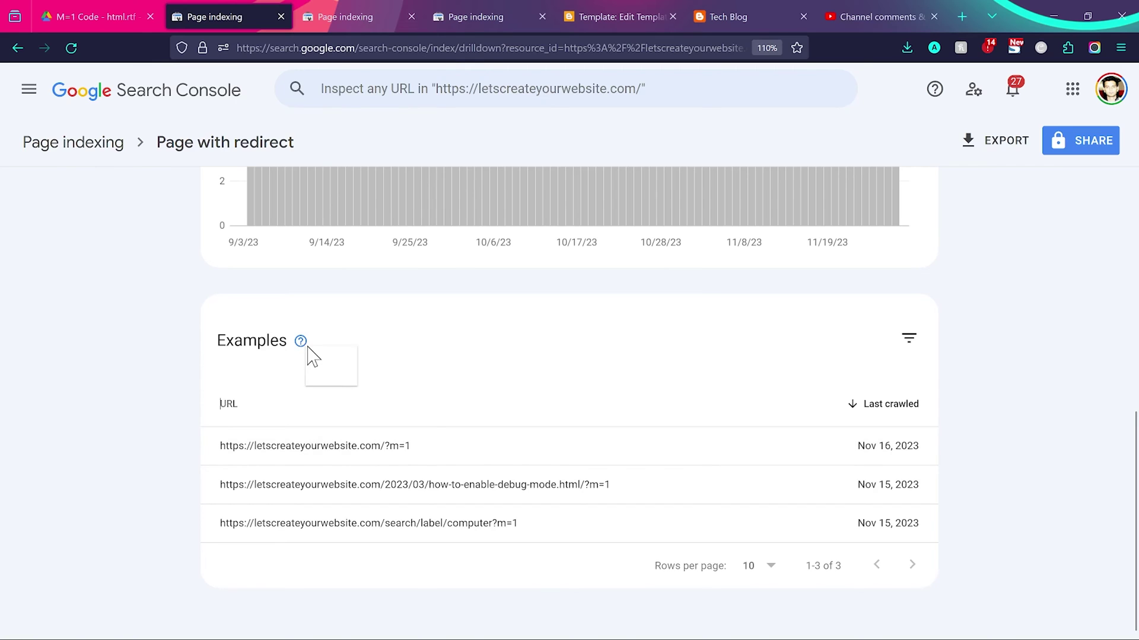
click(607, 9)
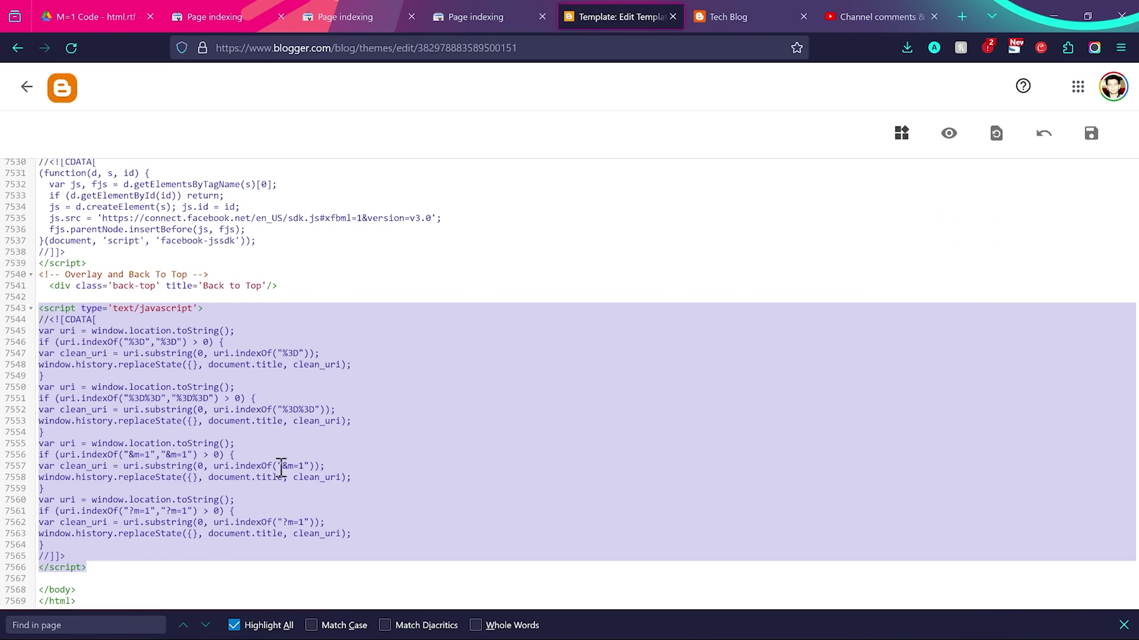
click(115, 570)
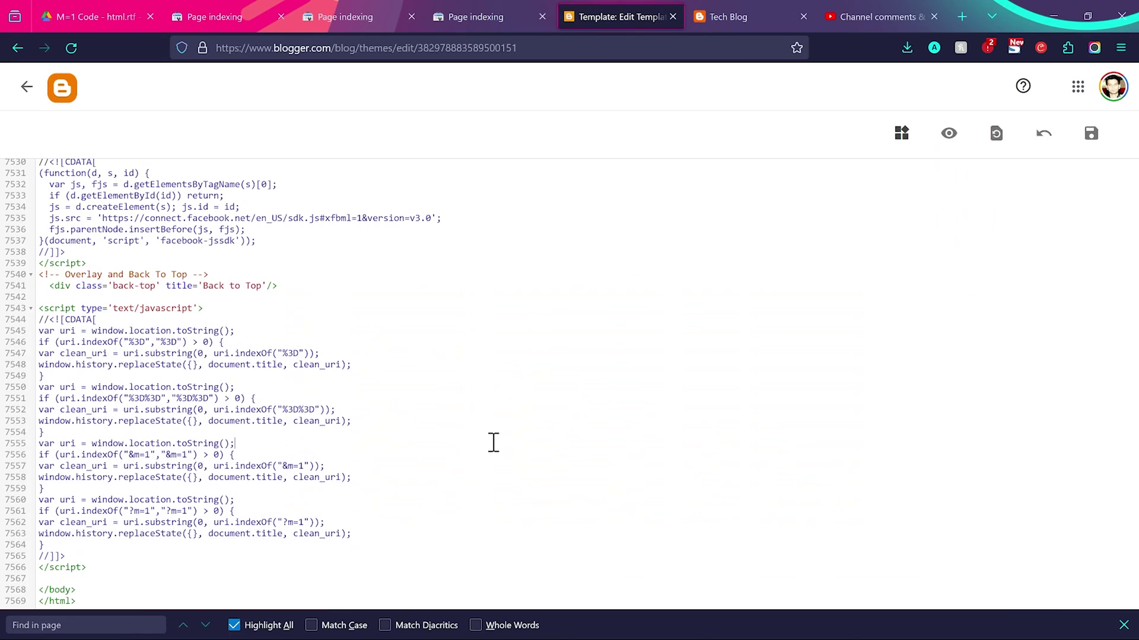
click(248, 10)
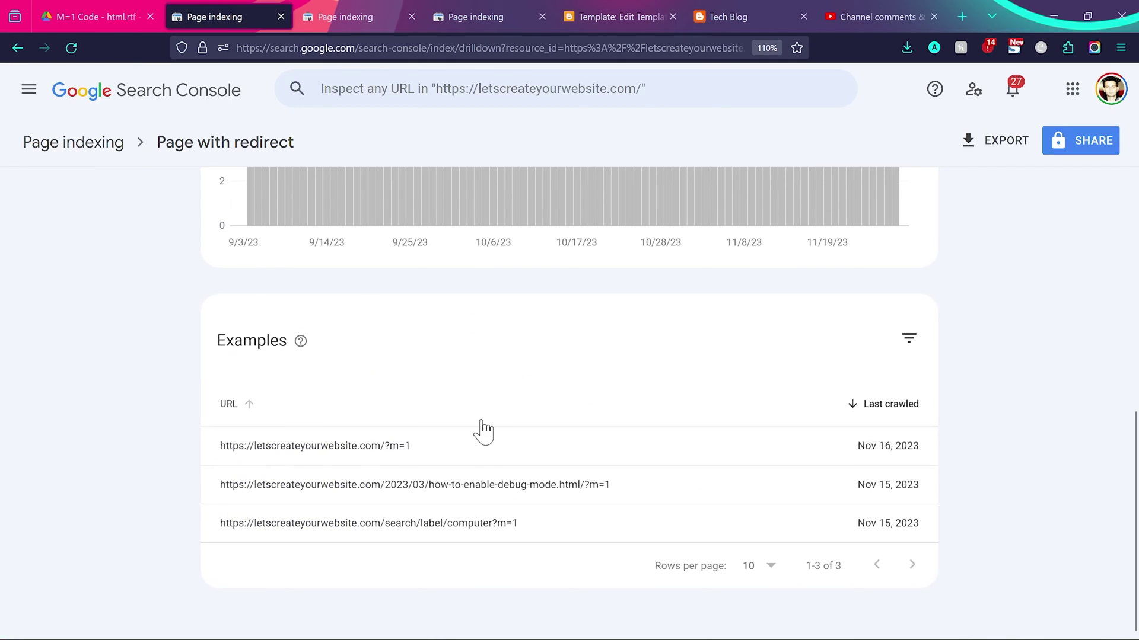
drag(415, 450, 391, 457)
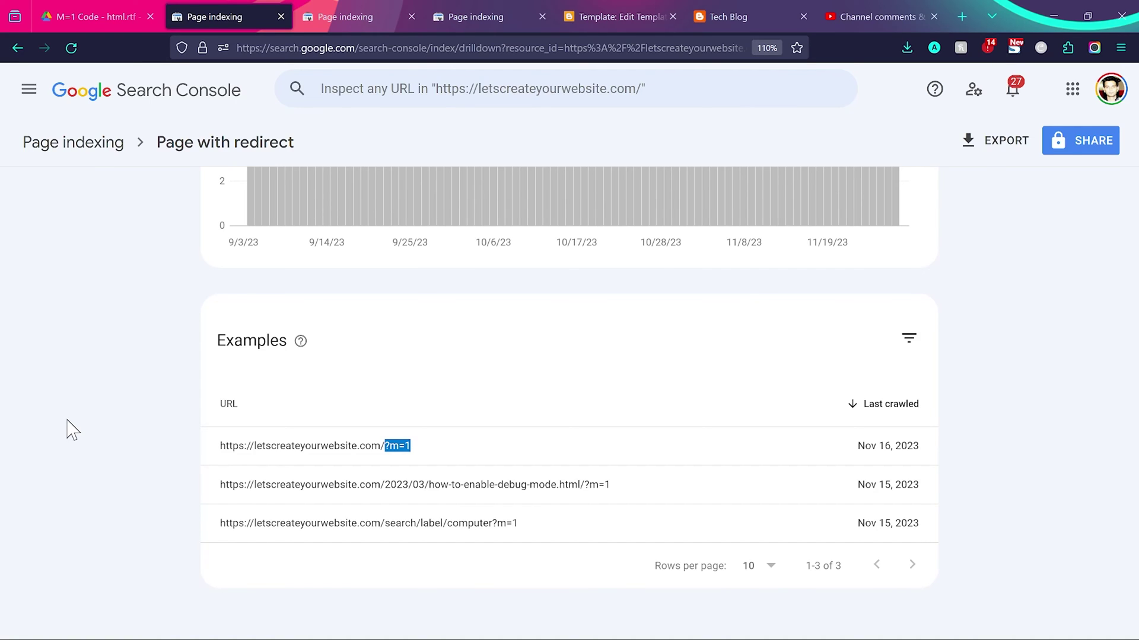
click(493, 14)
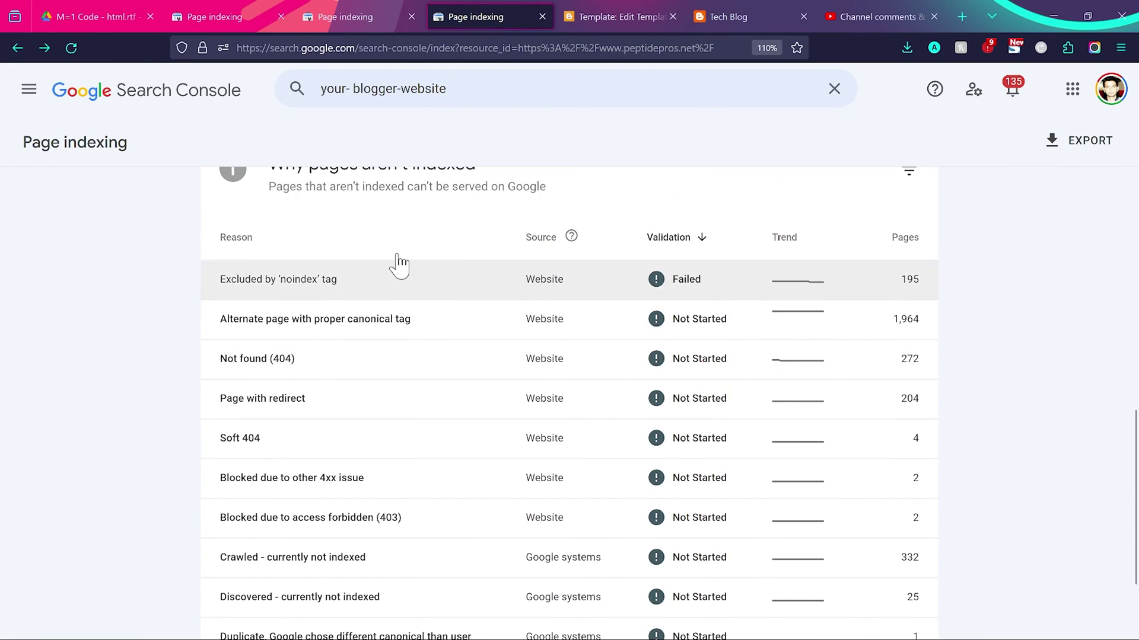
scroll(472, 401, down, 3)
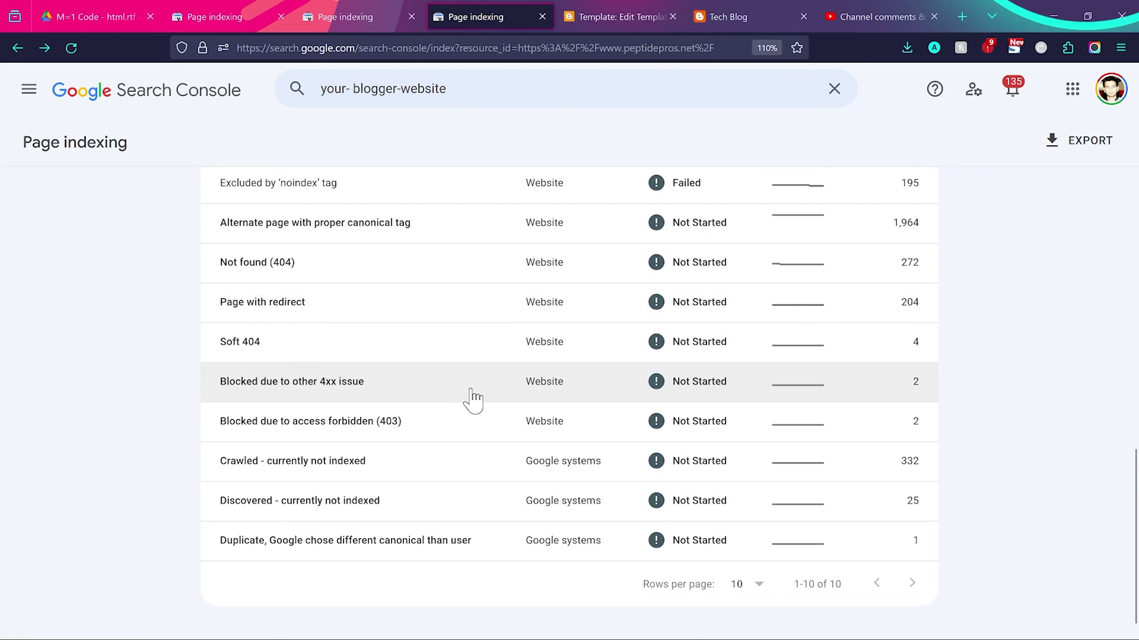
click(250, 2)
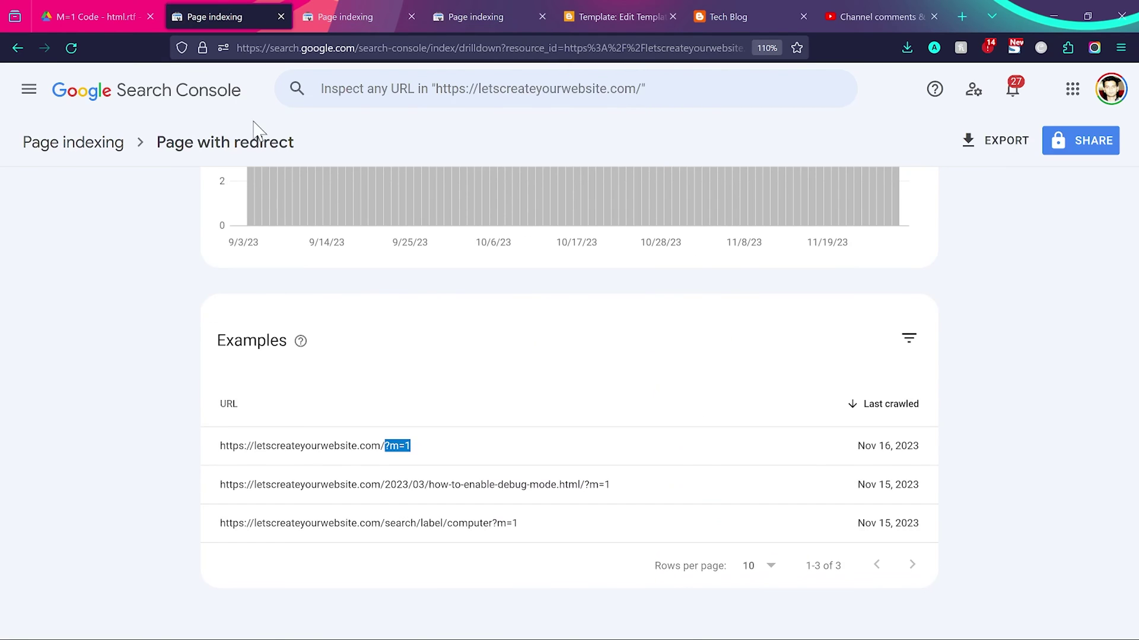
click(160, 453)
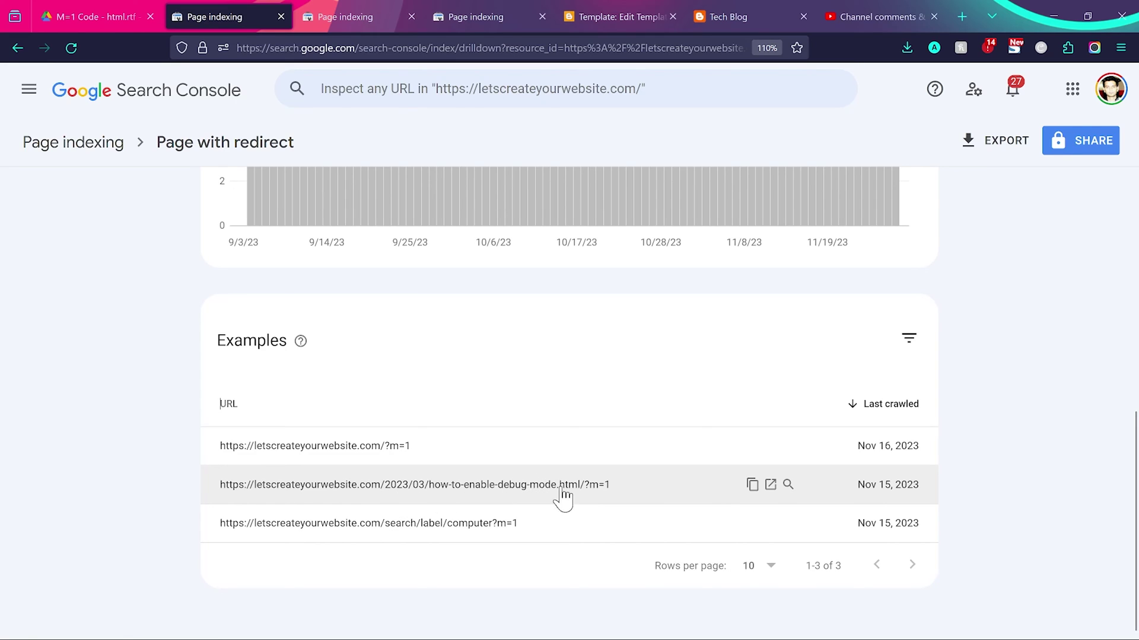
drag(584, 488, 217, 497)
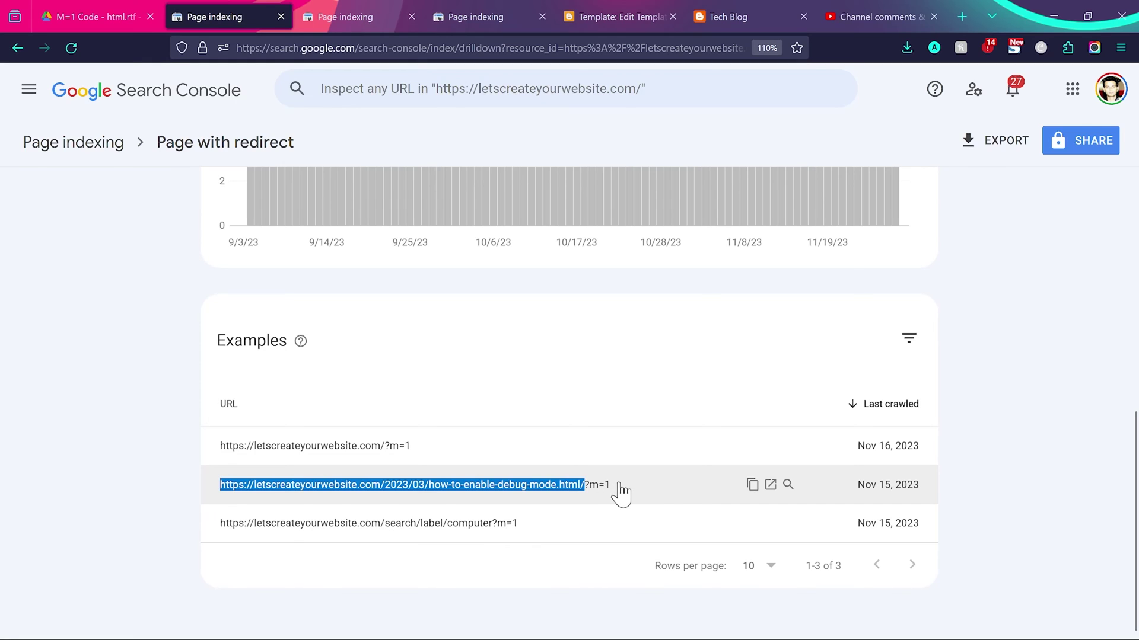
drag(618, 488, 584, 490)
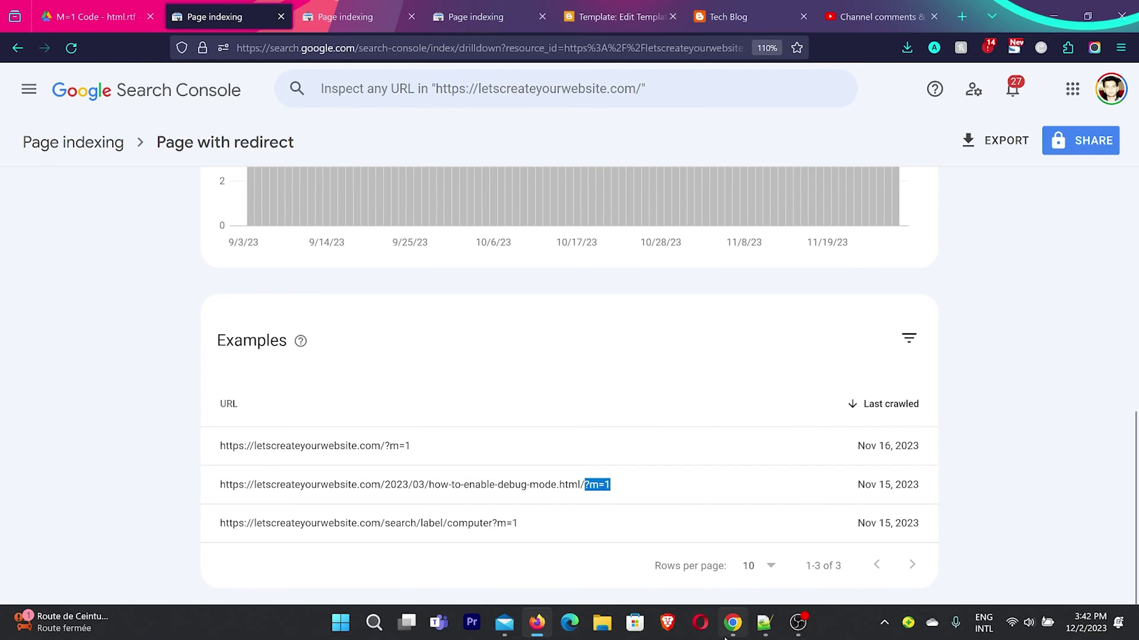
click(733, 625)
- Check the blog's phone navigation menu and its desktop address without ?m=1
click(267, 13)
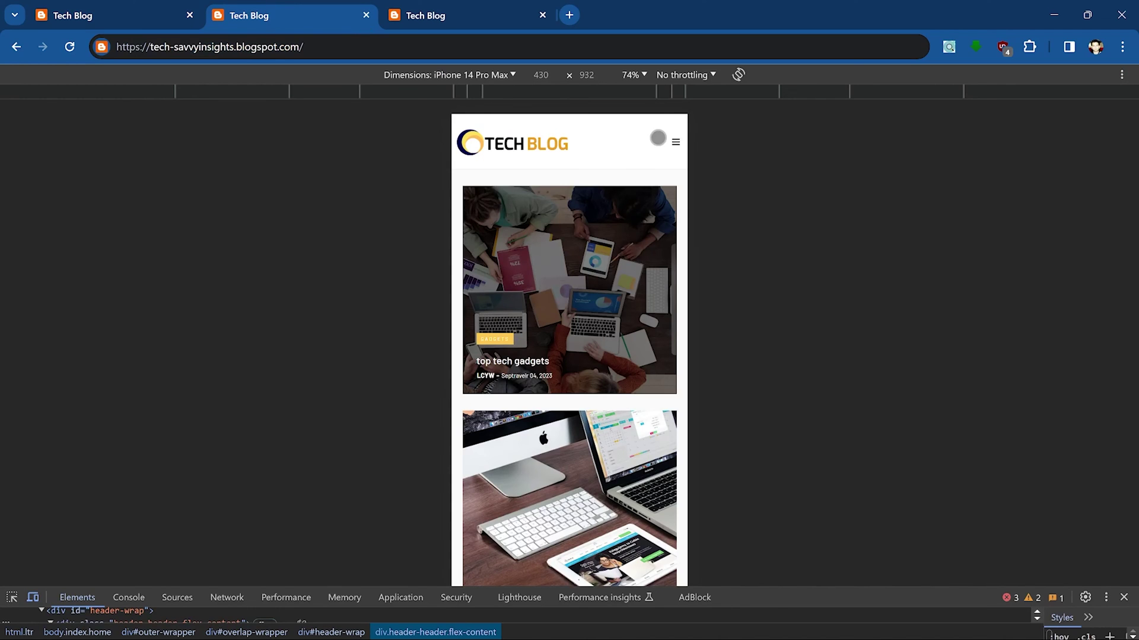
click(676, 143)
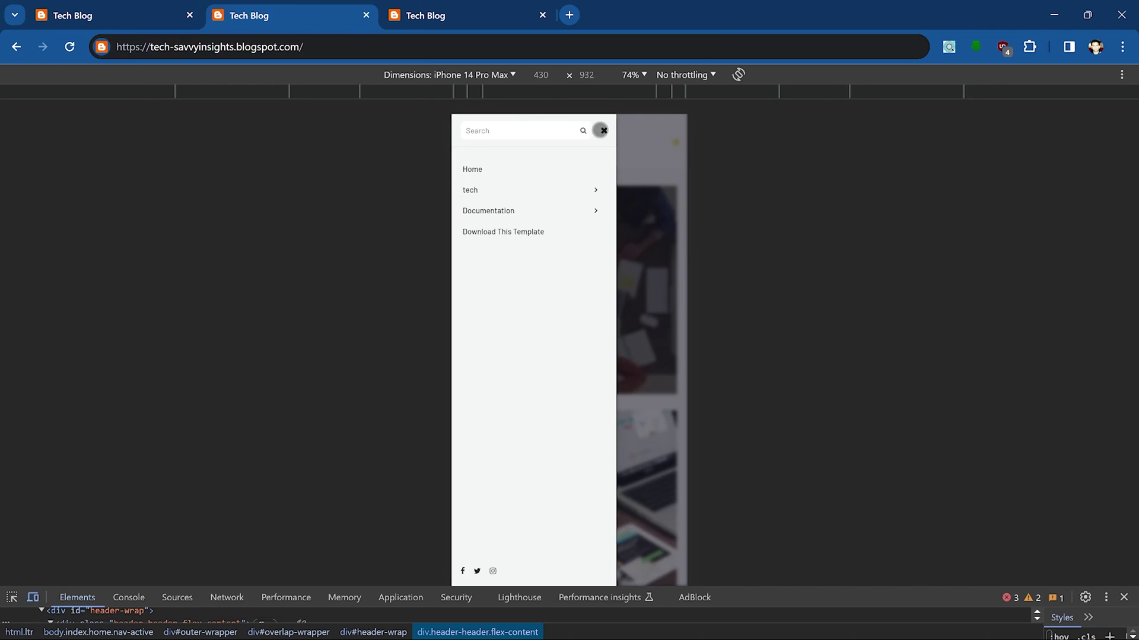
click(604, 130)
click(462, 10)
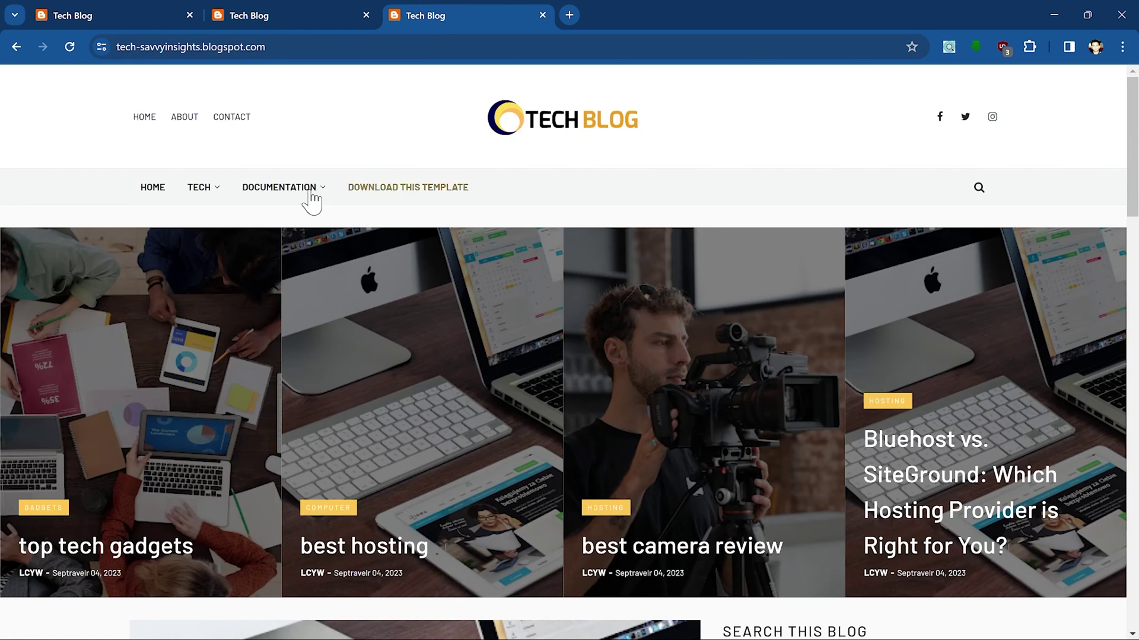
click(116, 12)
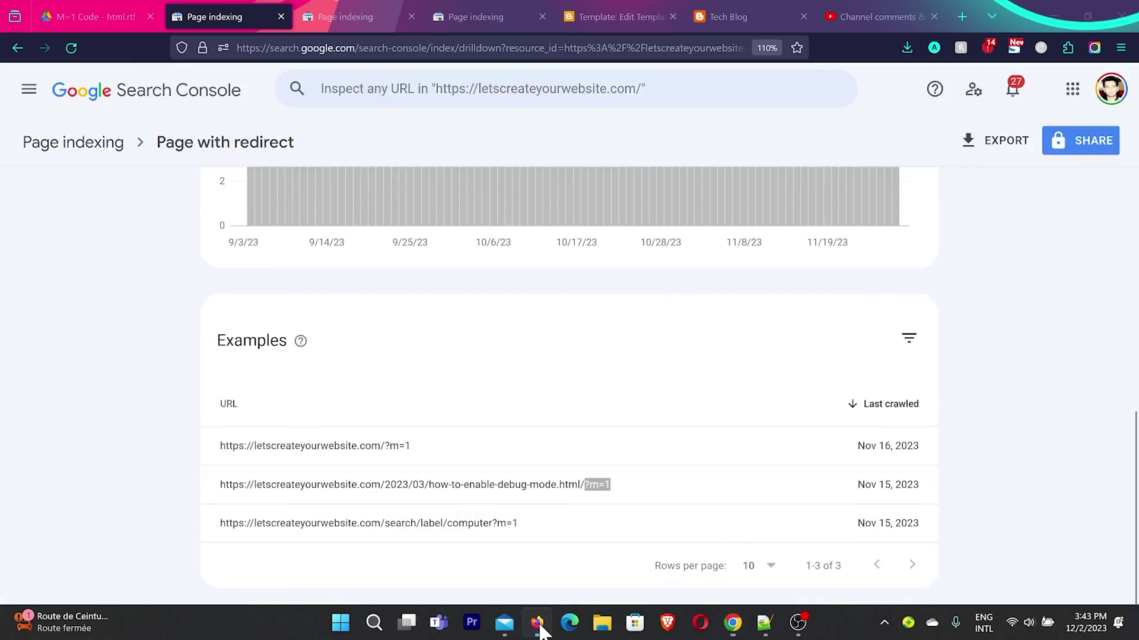
click(536, 622)
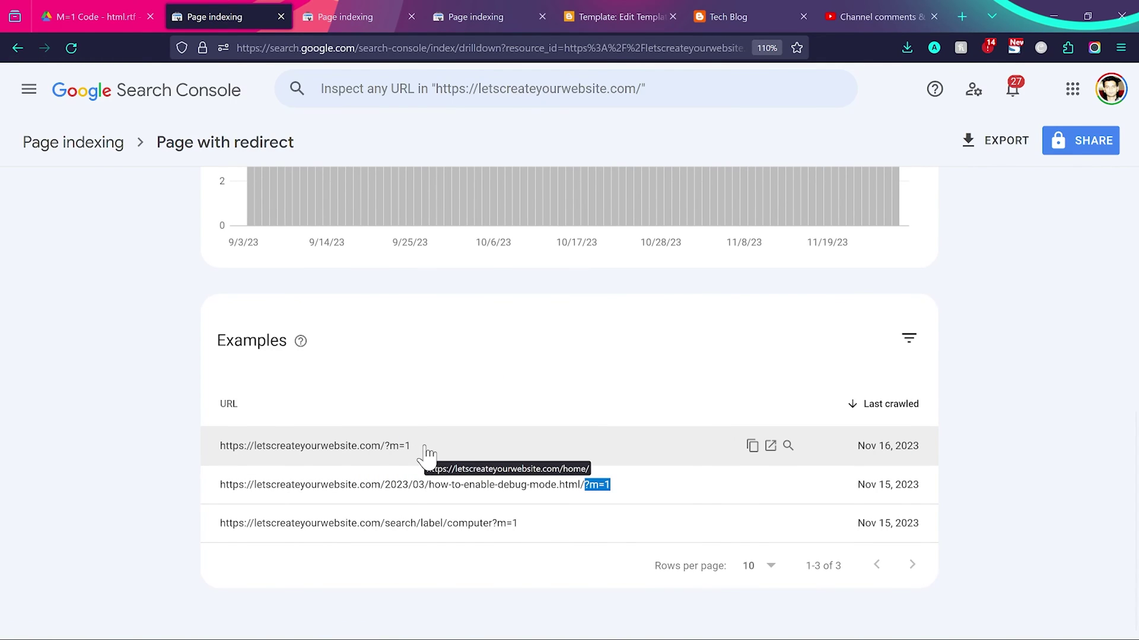
drag(211, 341, 289, 341)
scroll(142, 358, up, 3)
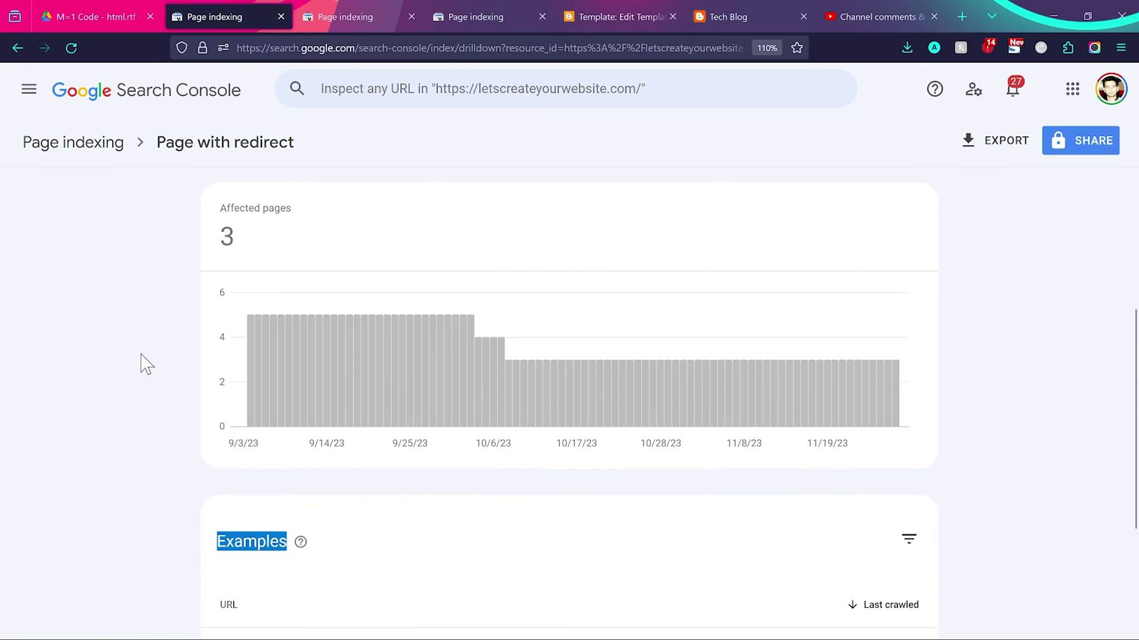
scroll(337, 375, down, 3)
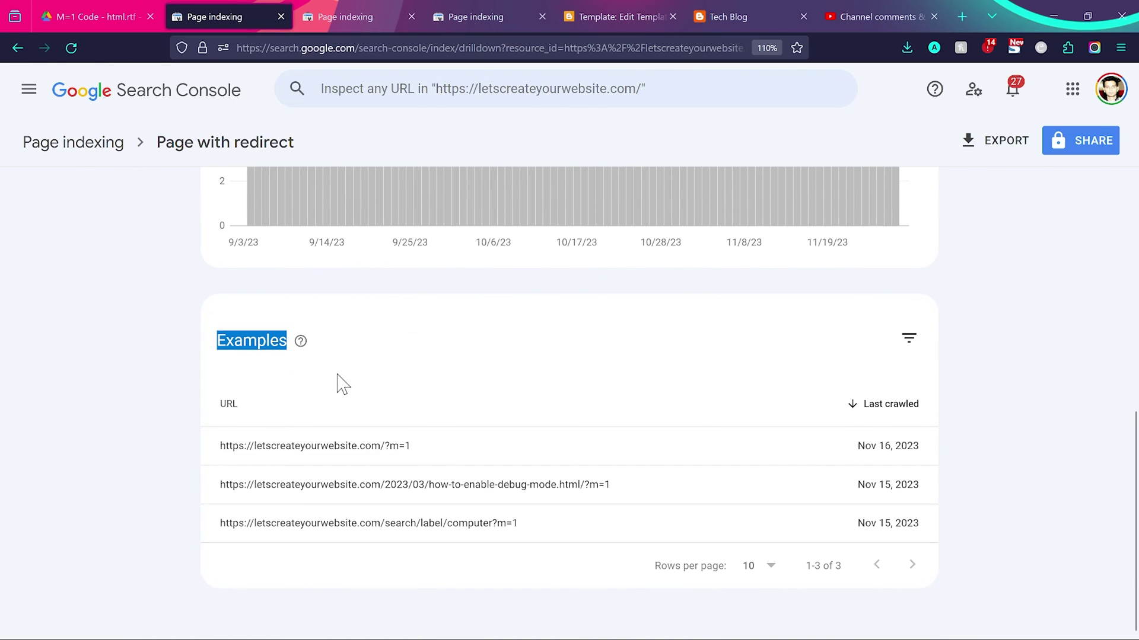
click(614, 16)
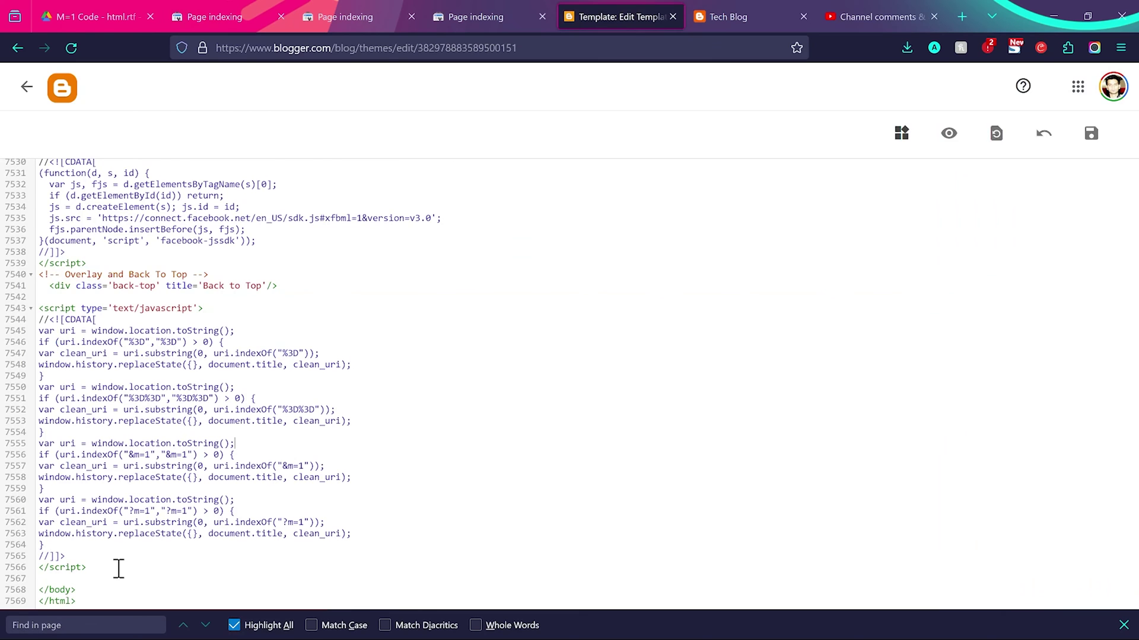
drag(87, 567, 41, 317)
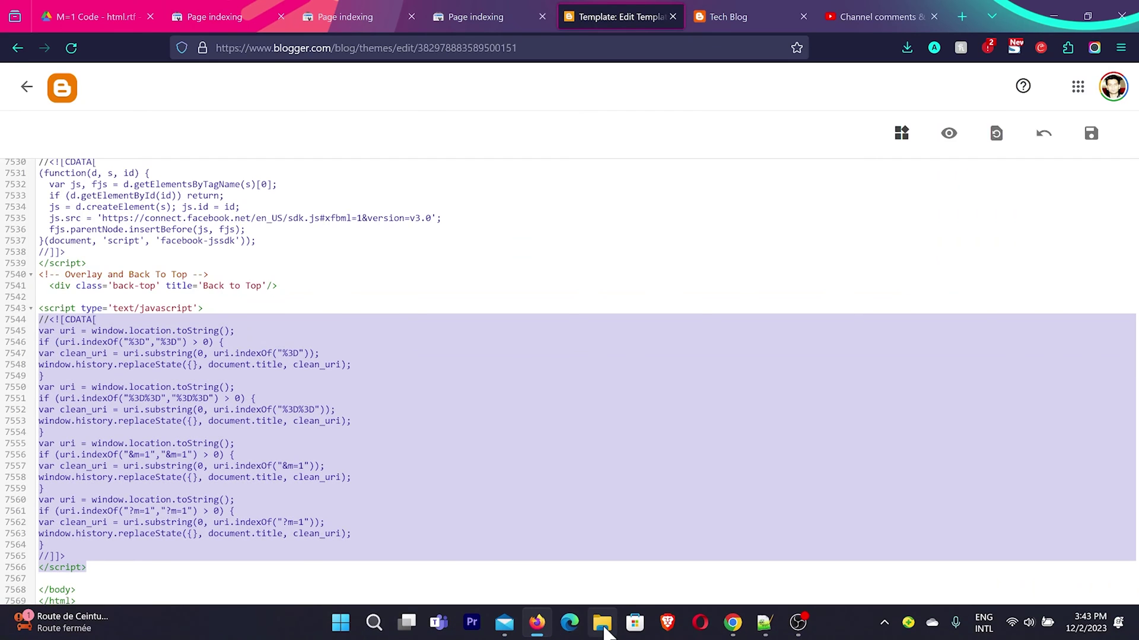
click(733, 623)
click(297, 9)
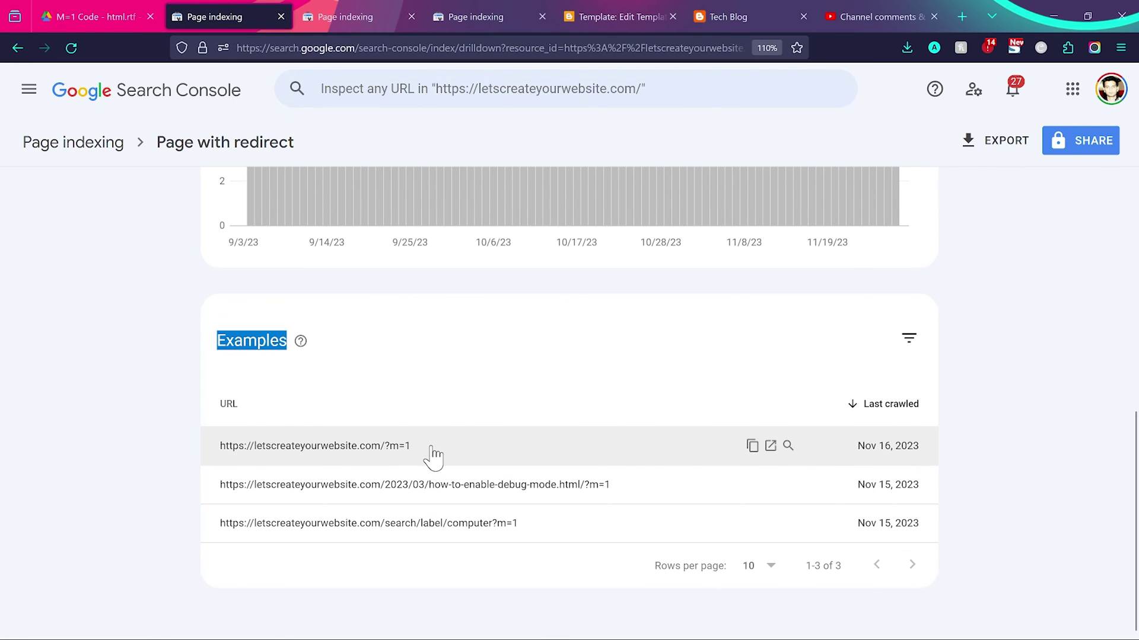
- Switch to the Alternate page with proper canonical tag report showing ?m=1 example URLs
mouse_move(434, 454)
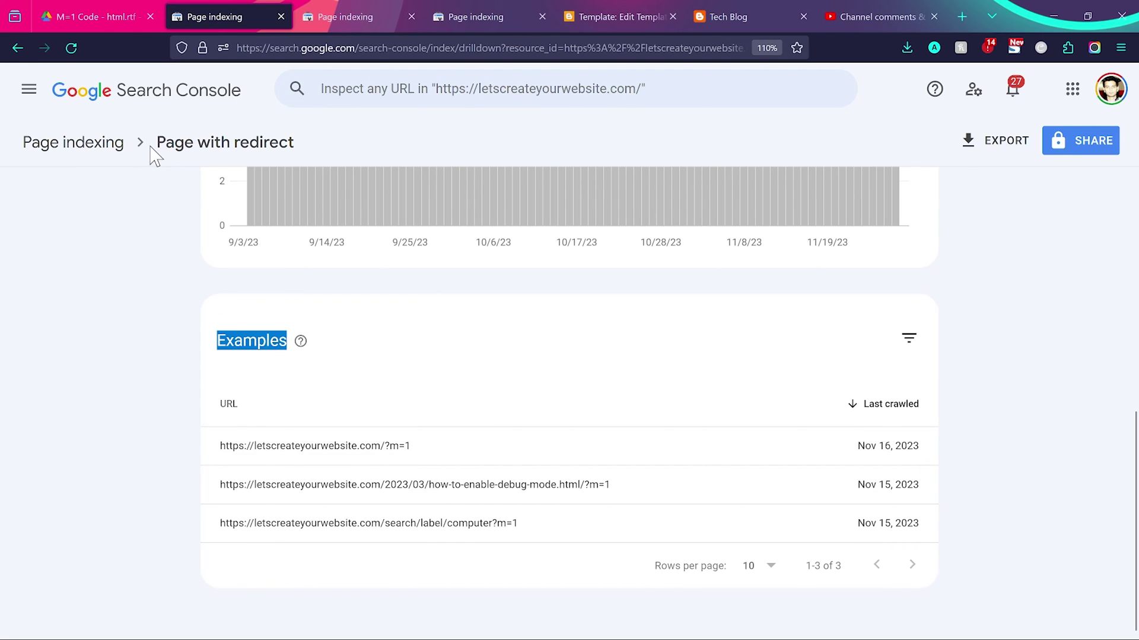
click(355, 17)
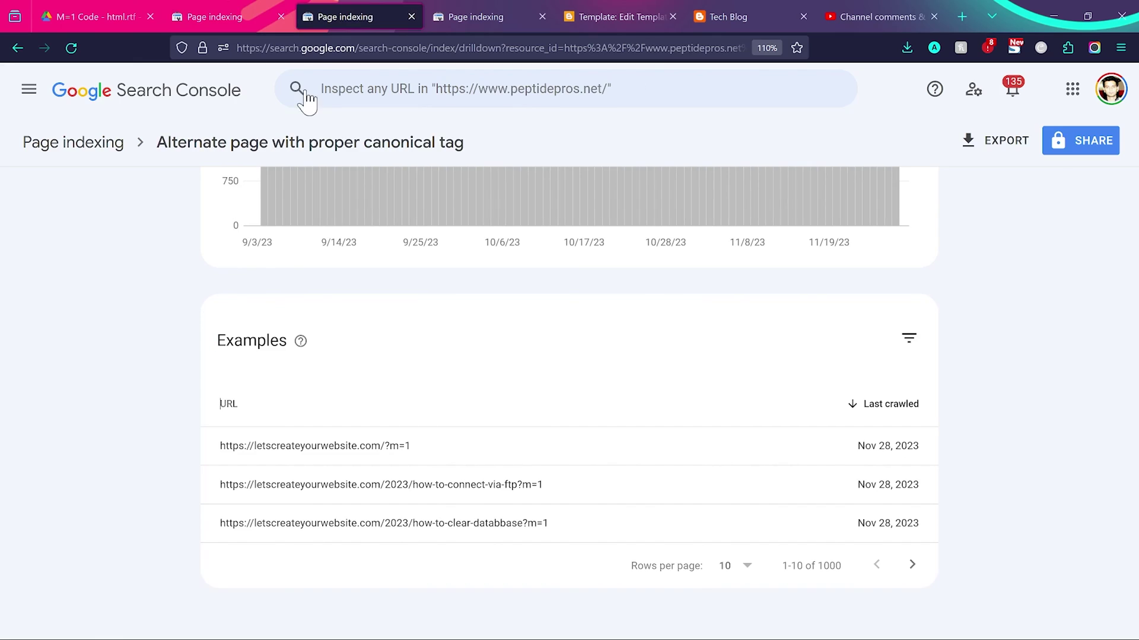